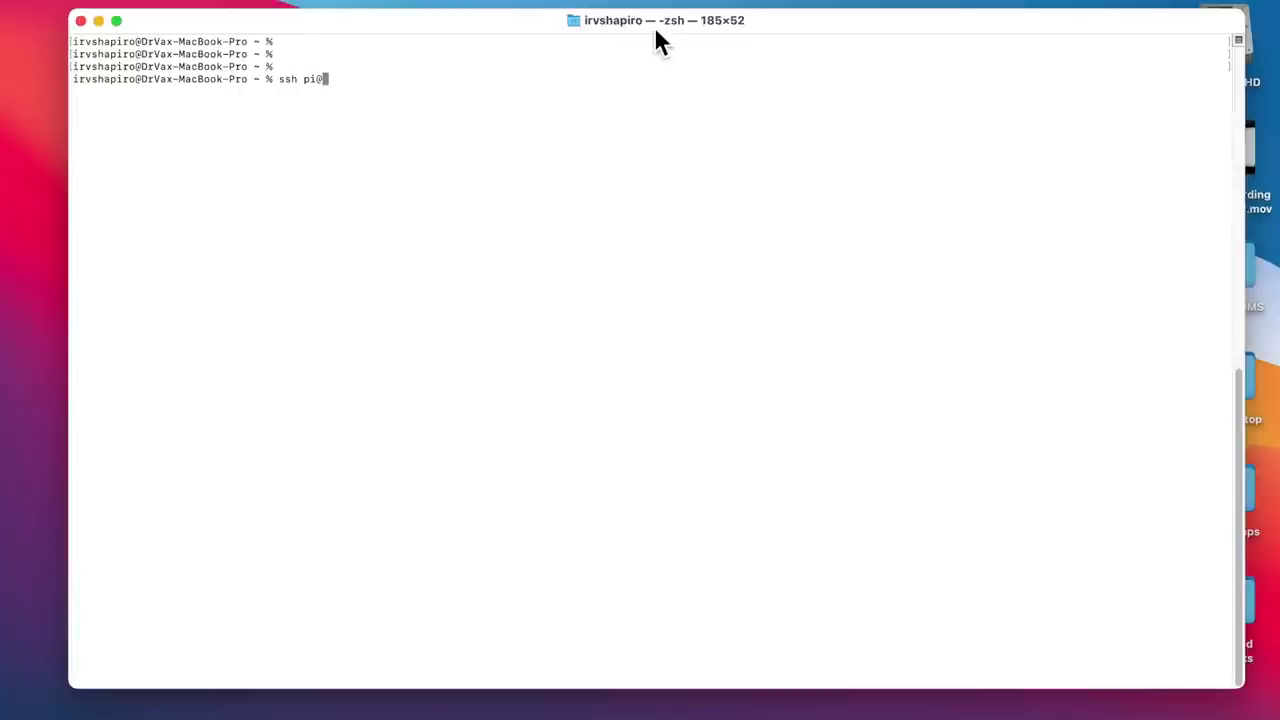
SSH into octopi.local as pi, accepting the host key and entering the password
text(octopi.local)
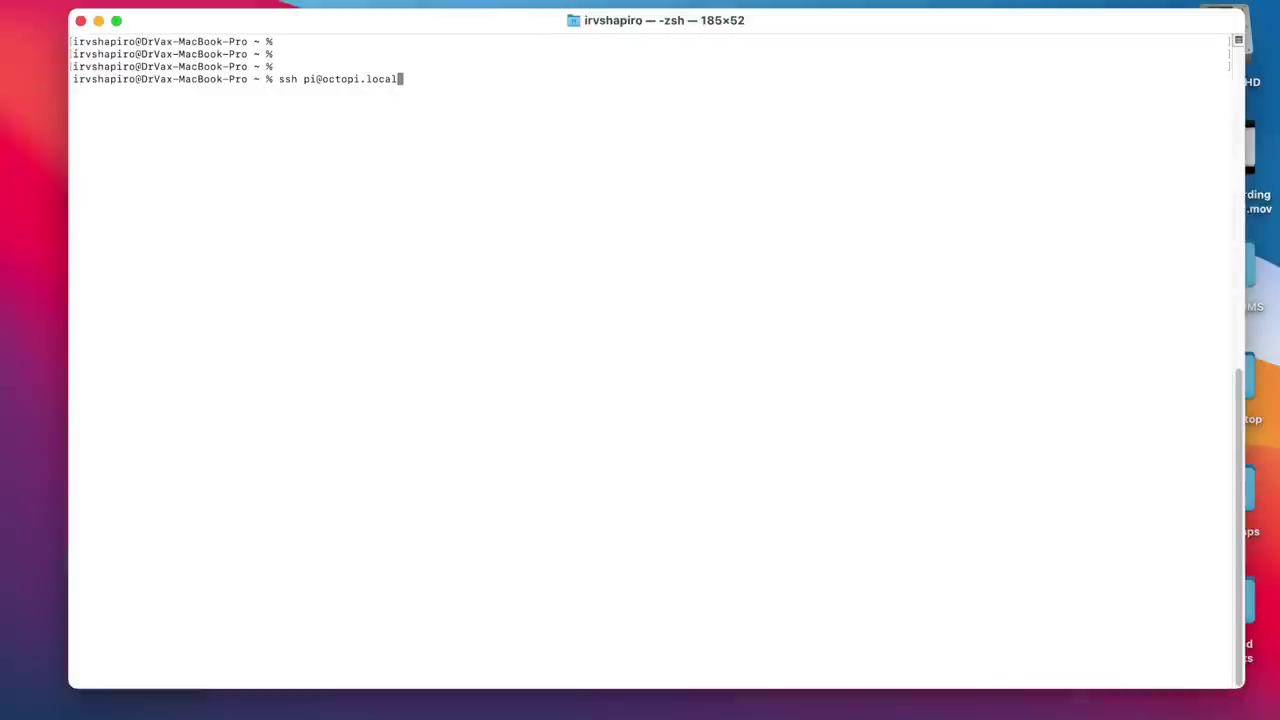
key(Return)
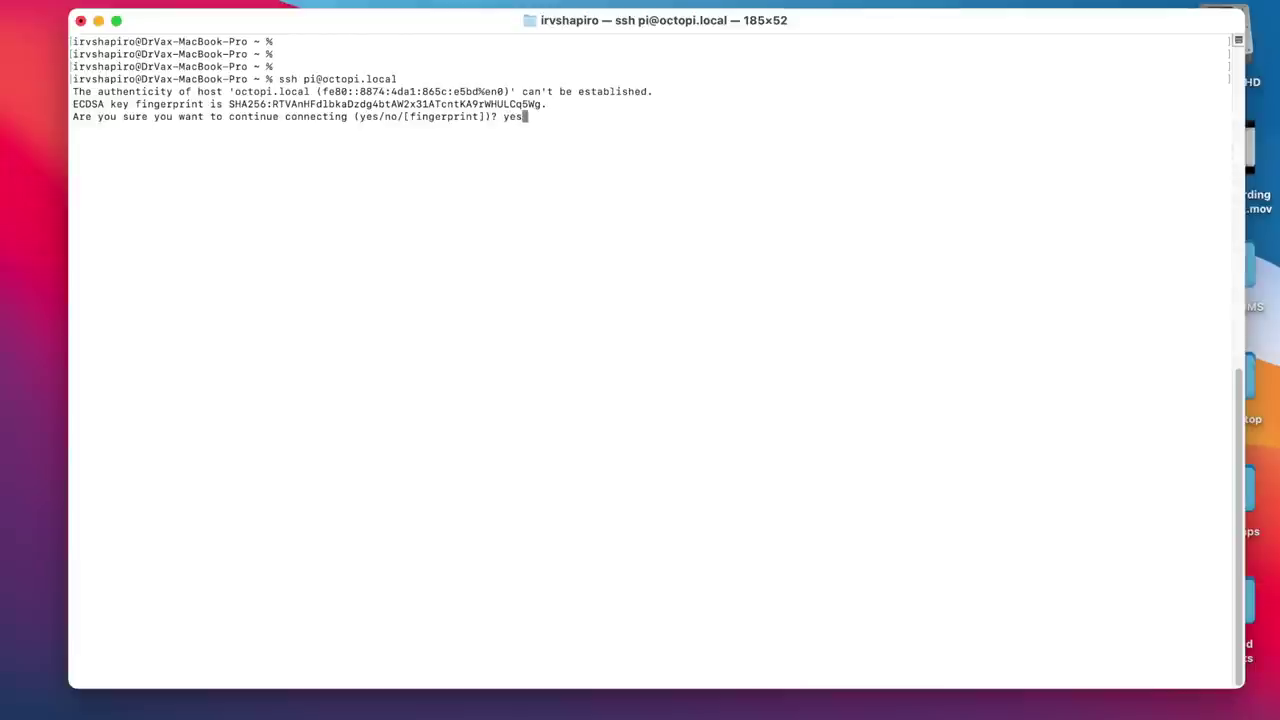
text(yes)
key(Return)
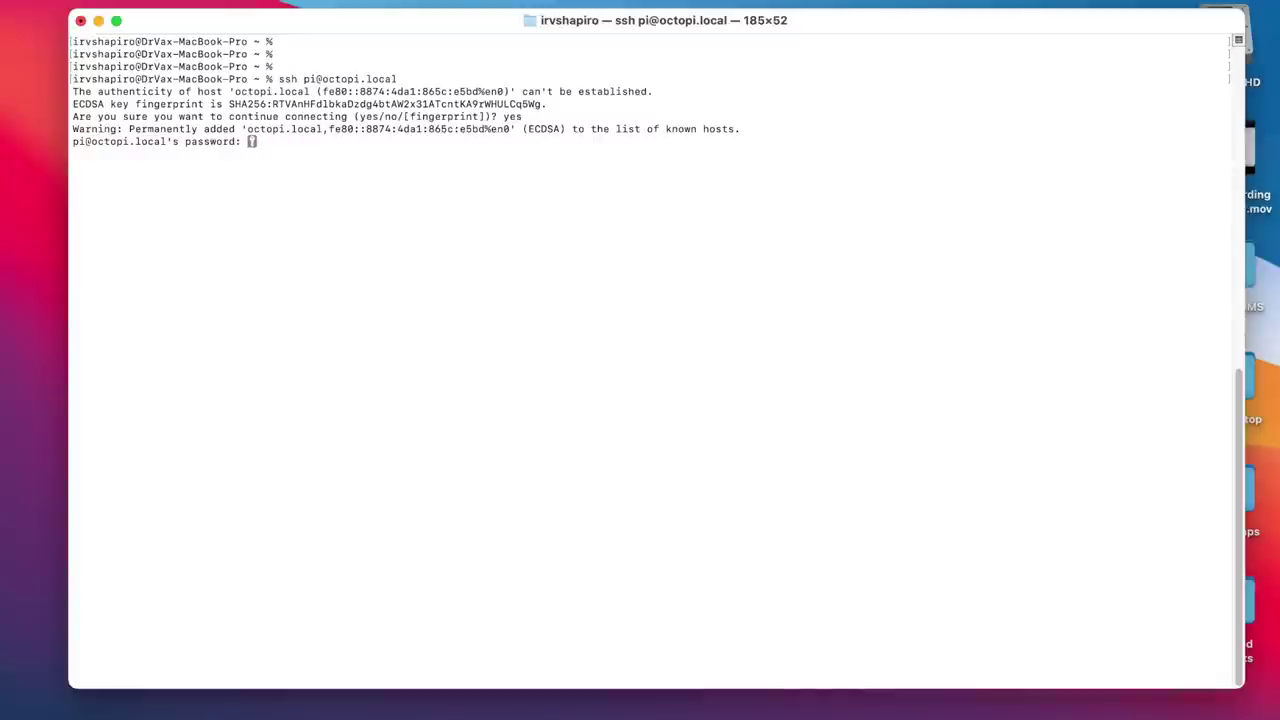
key(Return)
key(Return)
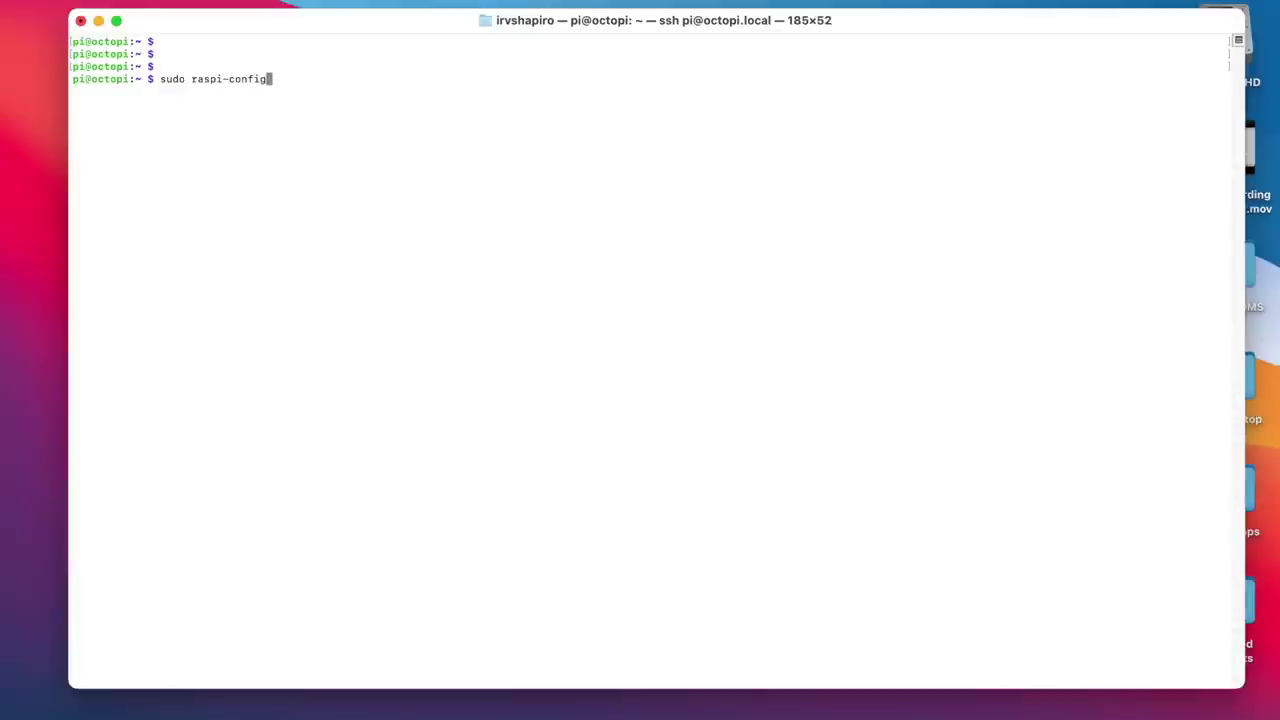
Launch raspi-config and browse System Options past Password and Hostname without changing anything
key(Return)
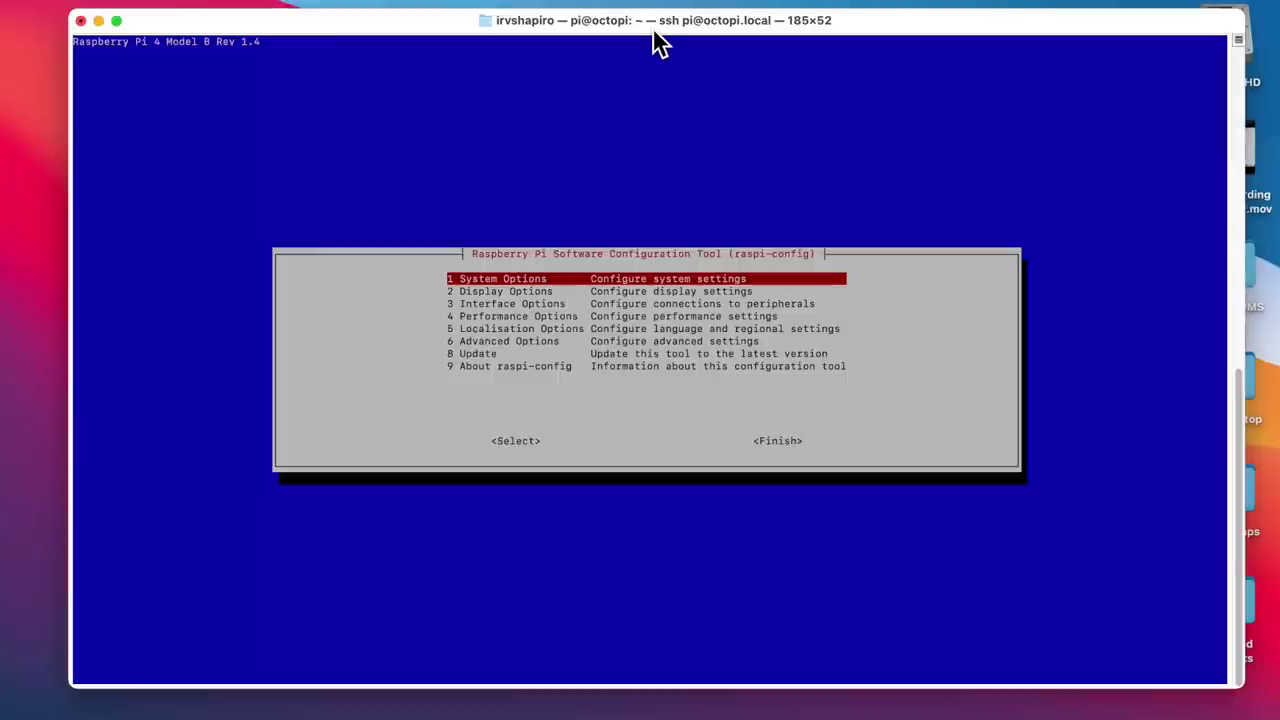
key(Down)
key(Down)
key(Down)
key(Down)
key(Up)
key(Up)
key(Up)
key(Up)
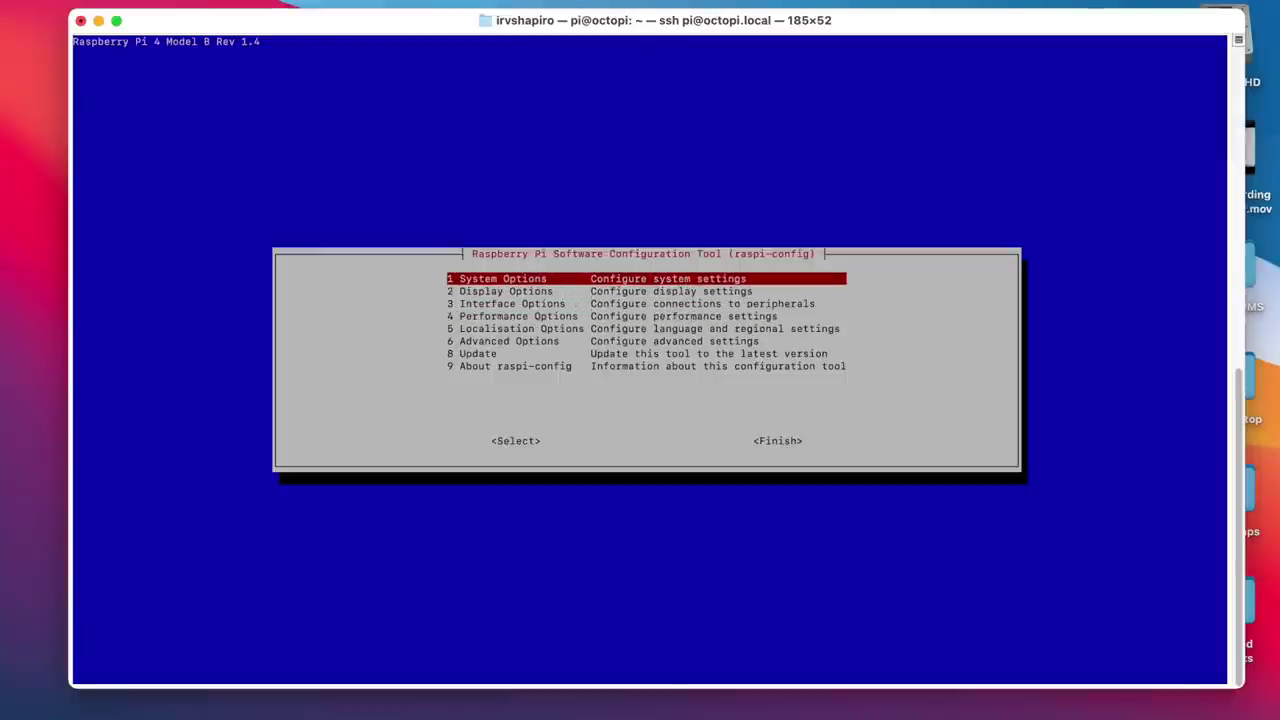
key(Return)
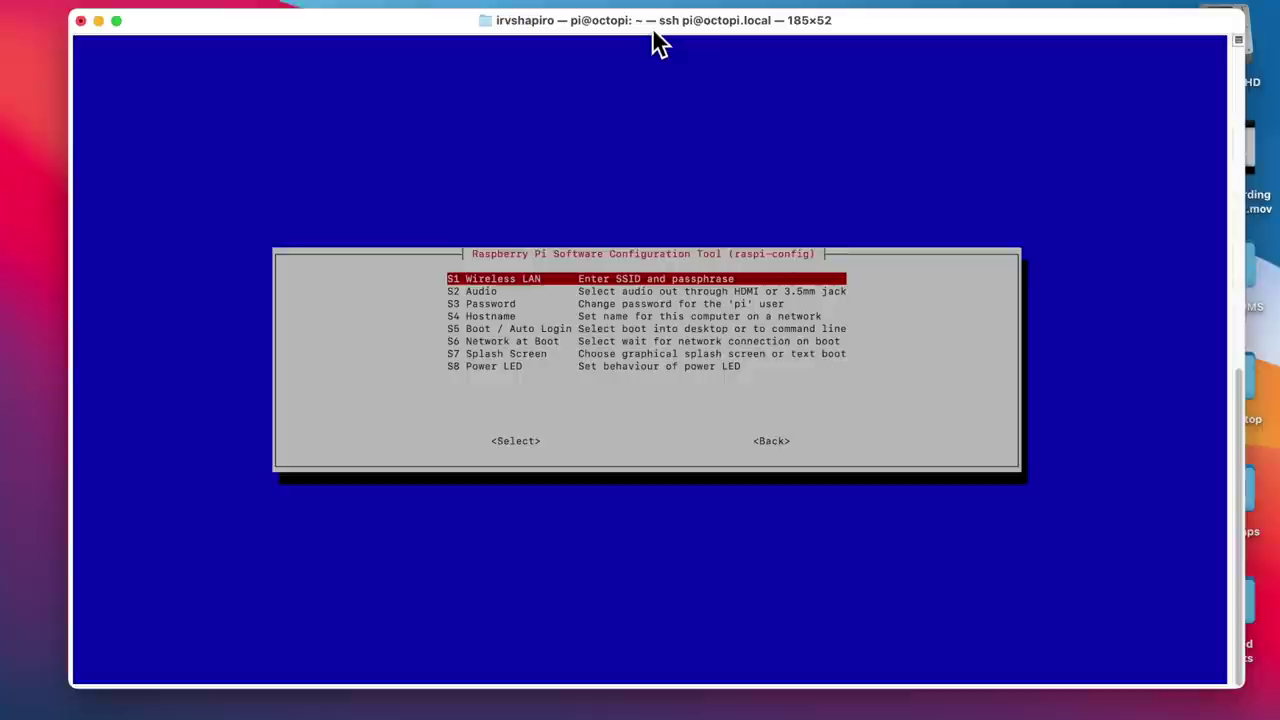
key(Down)
key(Down)
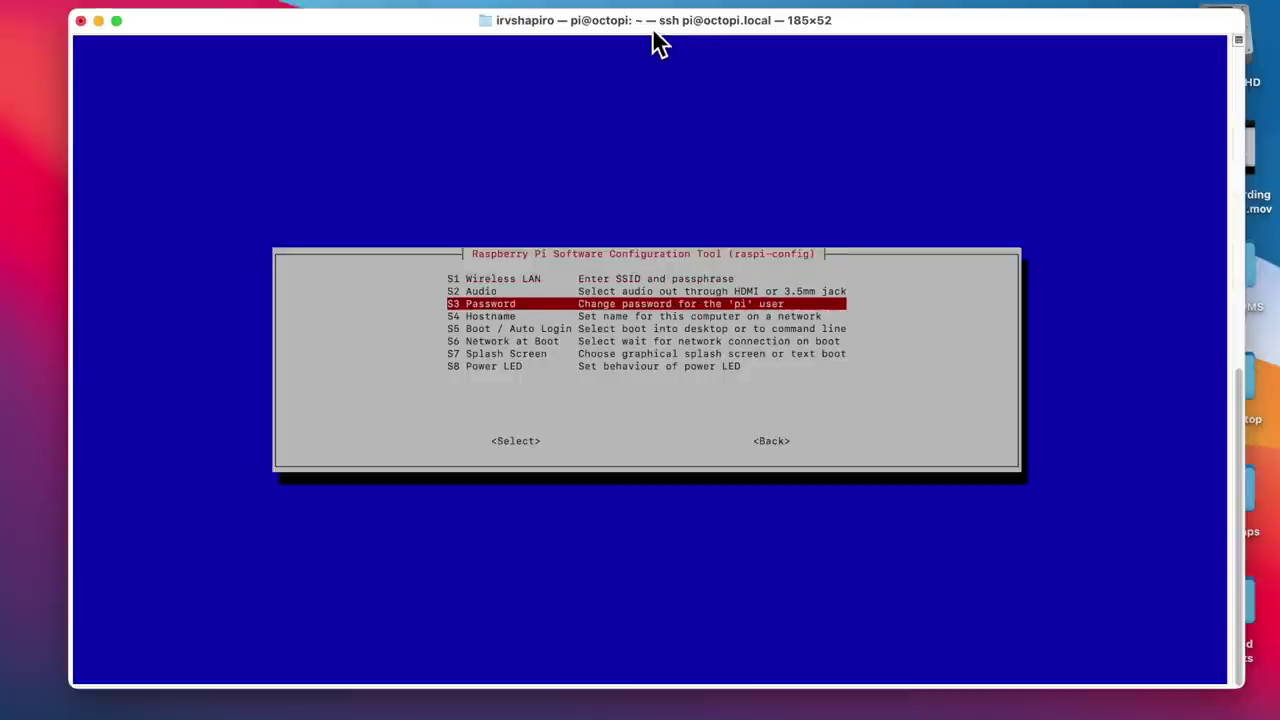
key(Down)
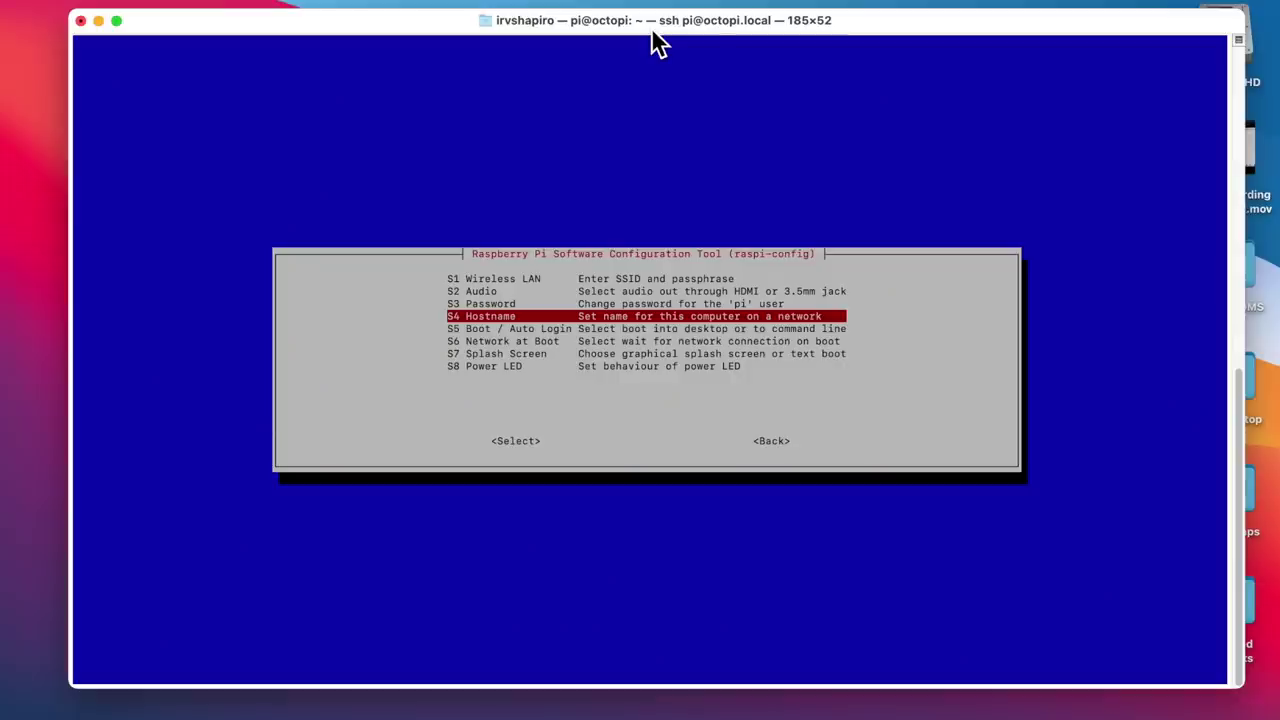
key(Tab)
key(Return)
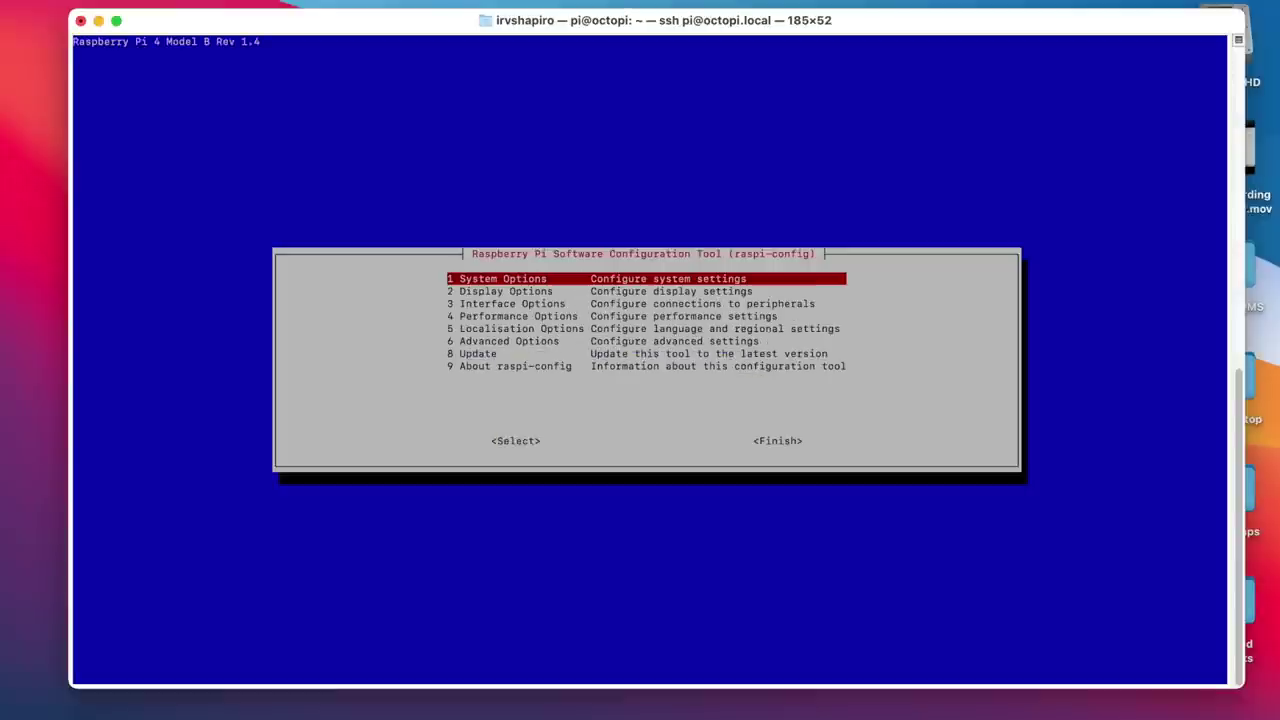
Finish raspi-config and end the SSH session with exit
key(Tab)
key(Tab)
key(Return)
key(Return)
key(Return)
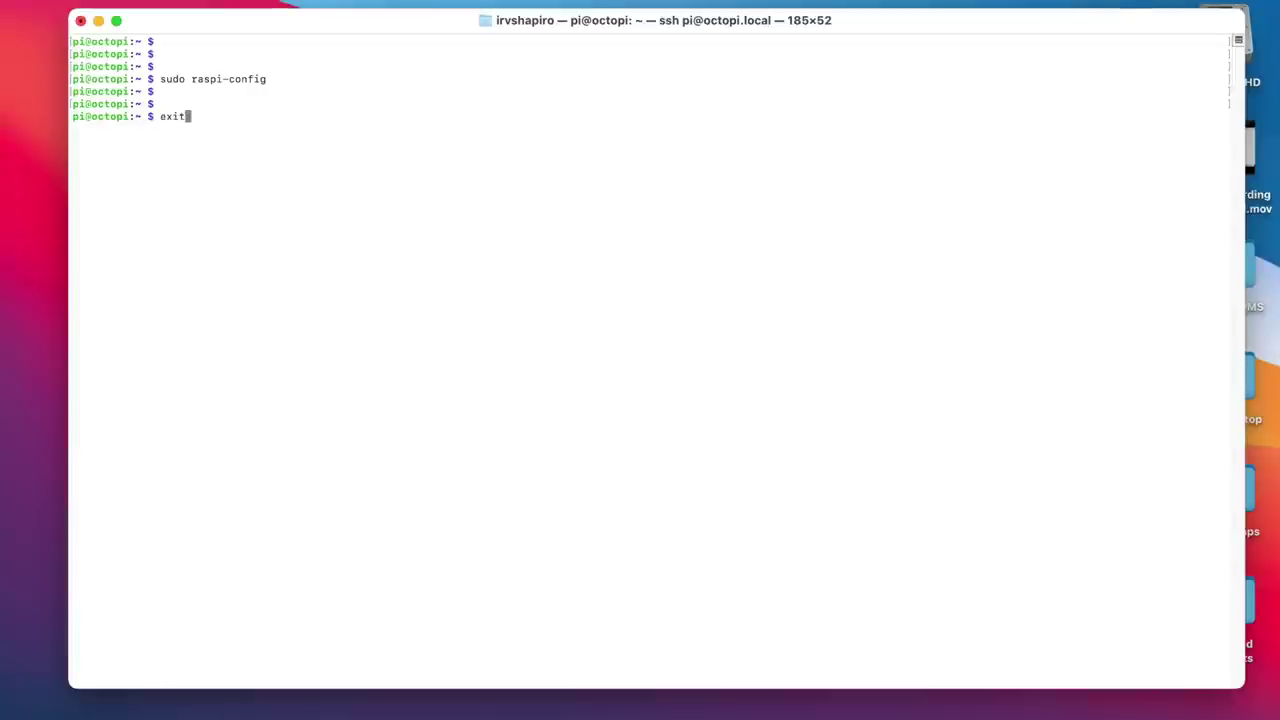
text(exit)
key(Return)
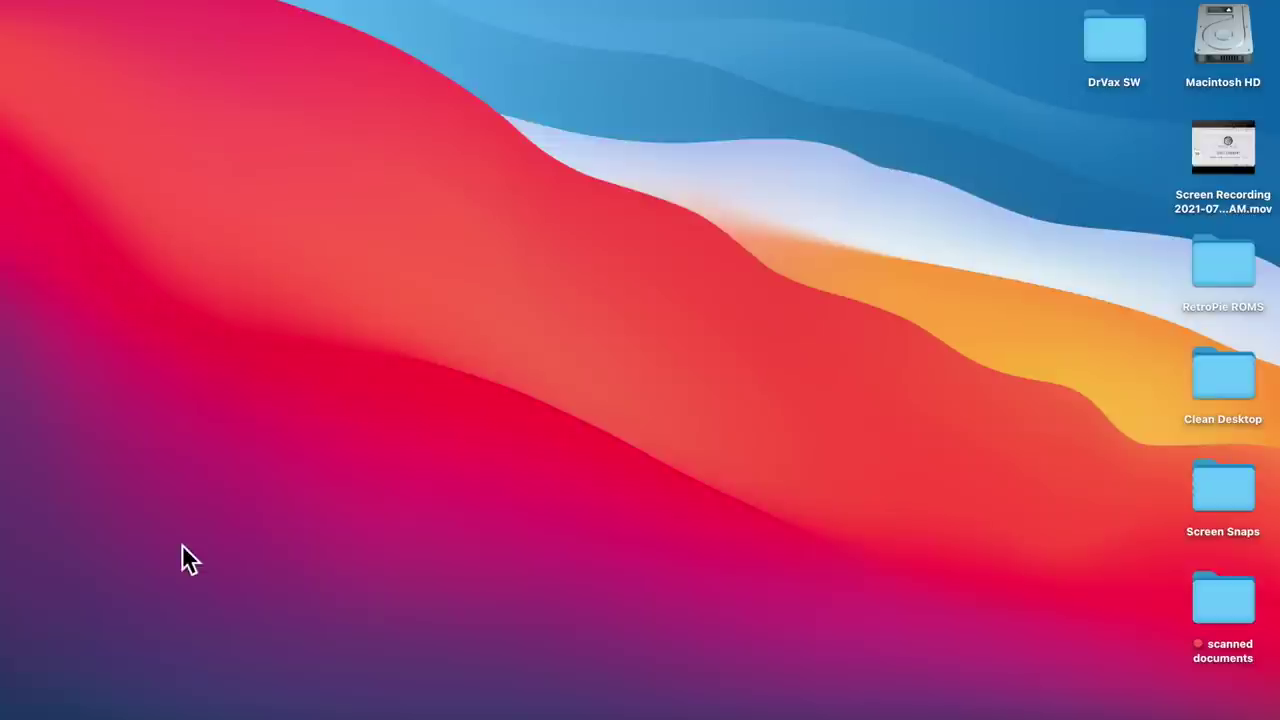
click(183, 714)
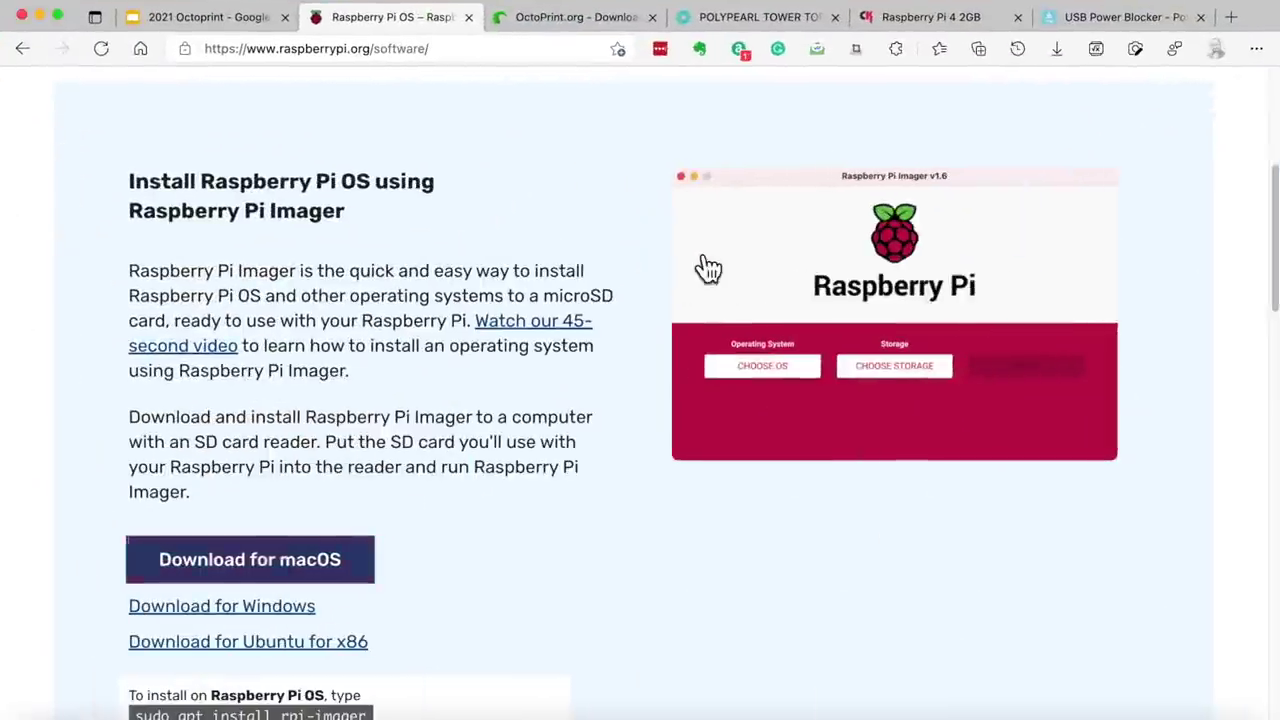
click(1233, 18)
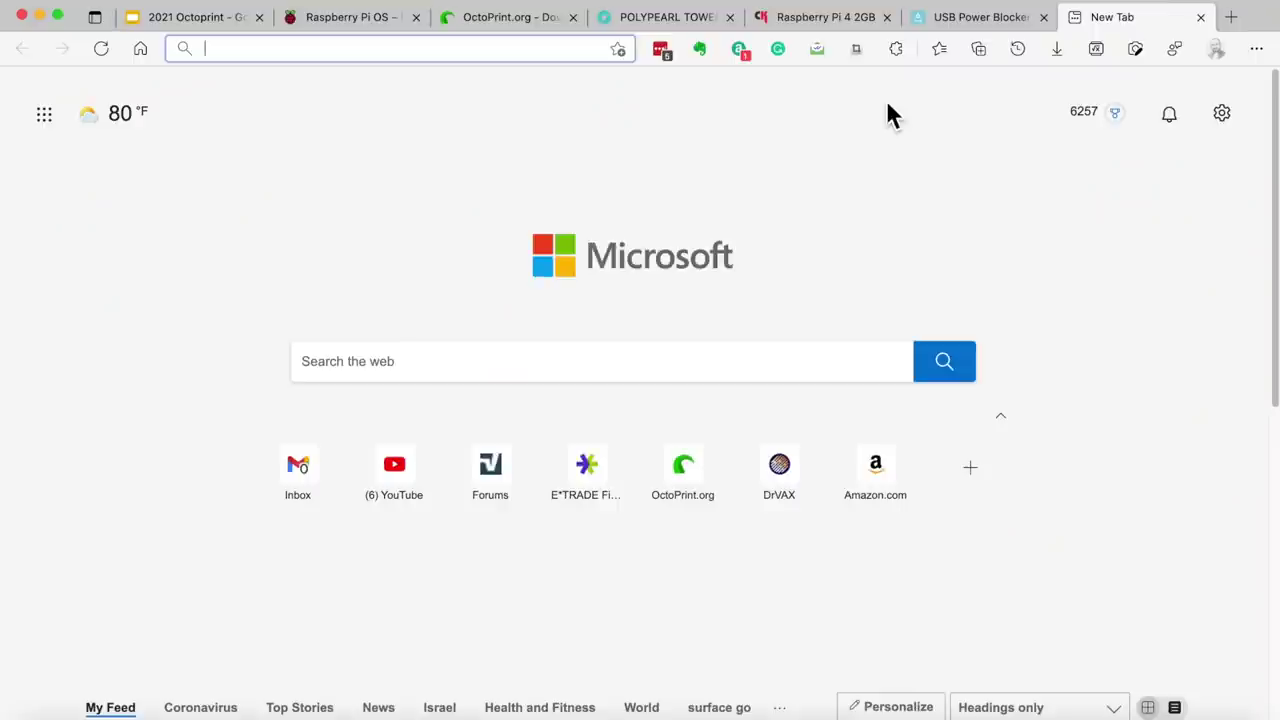
text(http://)
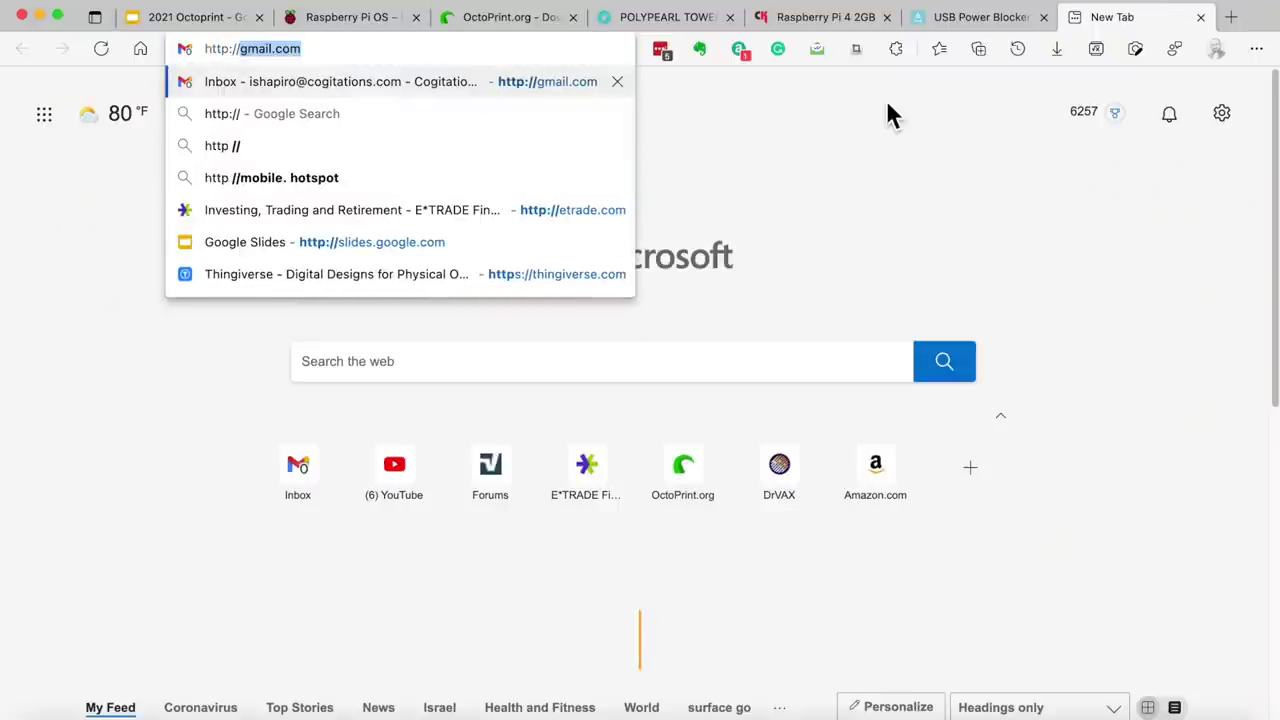
text(octi)
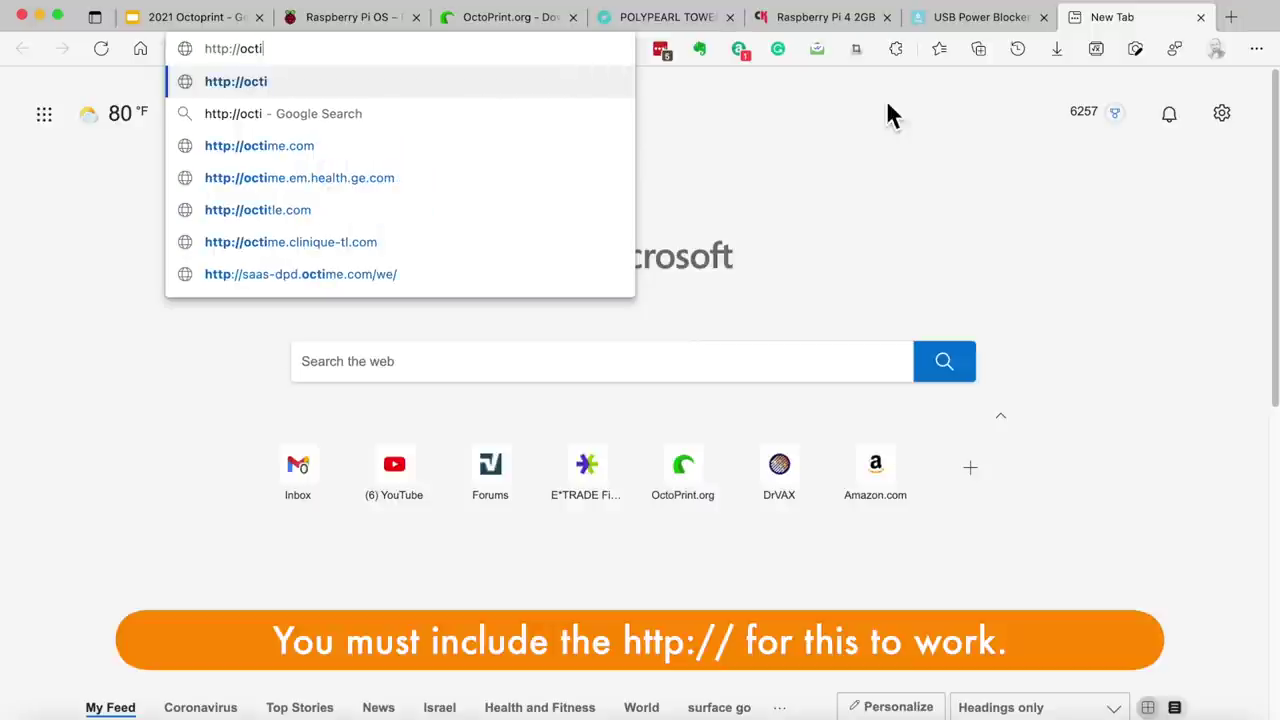
text(o)
key(BackSpace)
key(BackSpace)
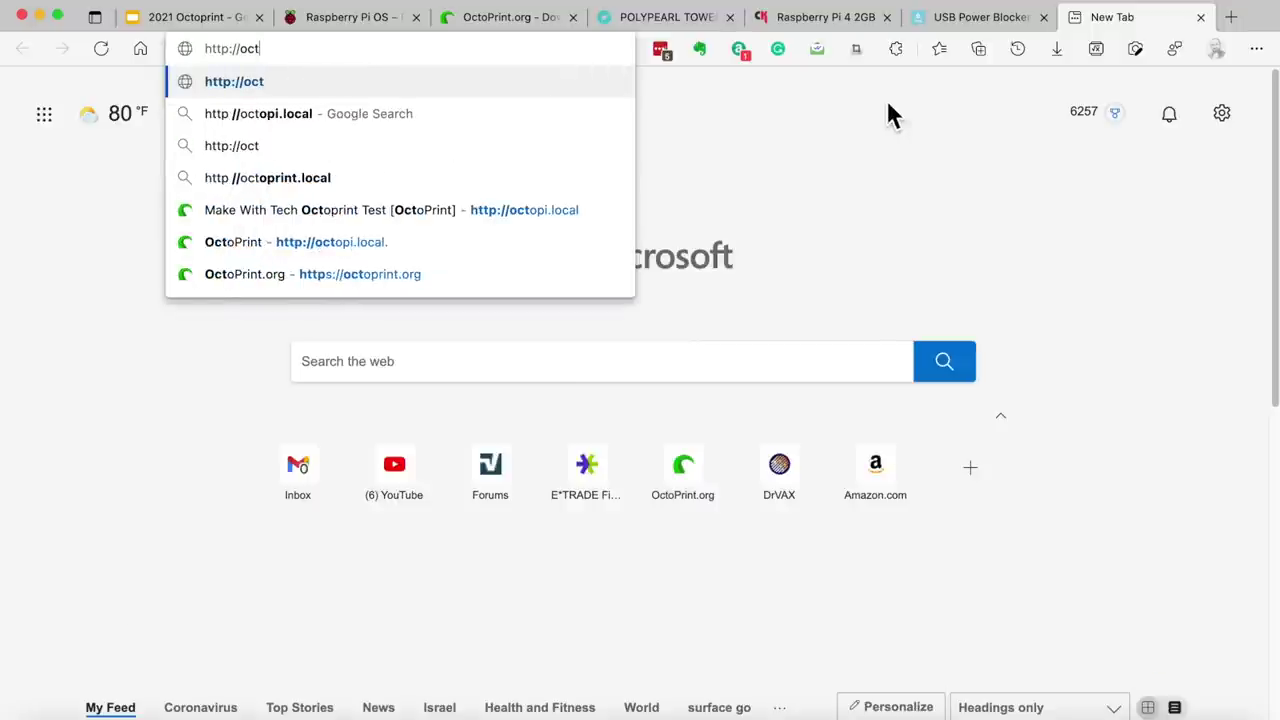
text(opi.loc)
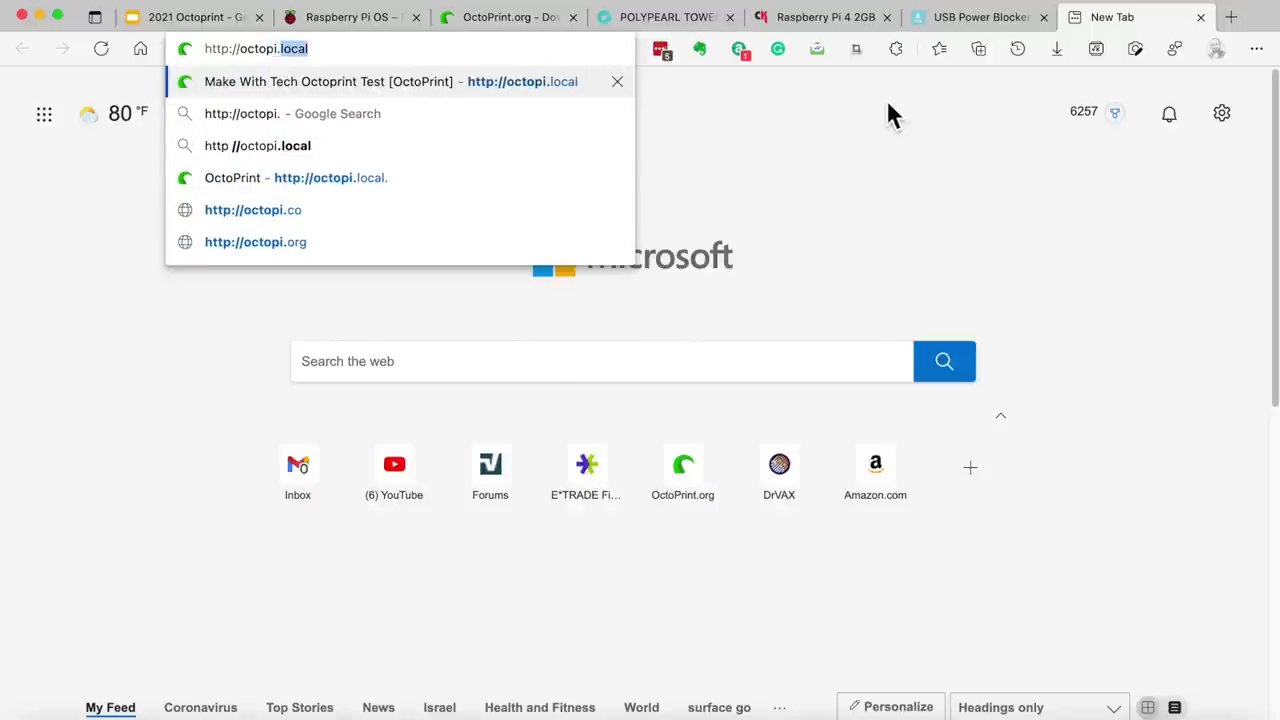
text(al/)
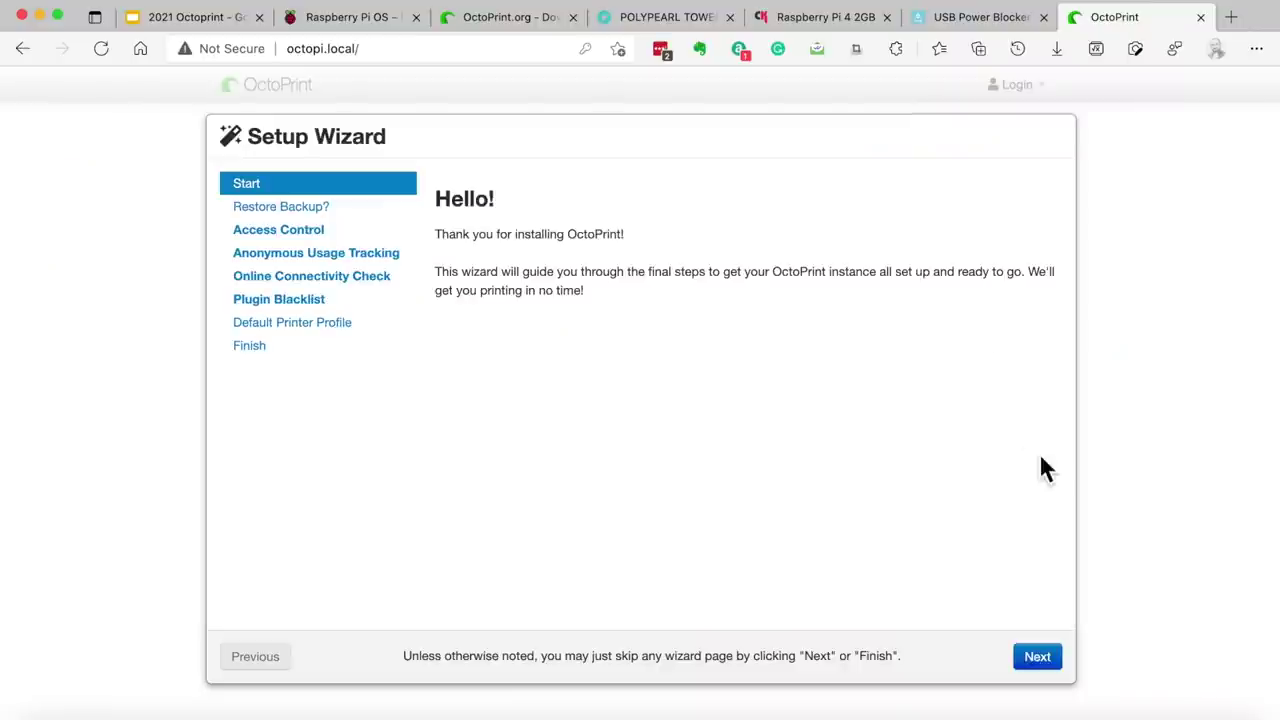
Move past the setup wizard's welcome page and skip restoring from a backup
click(1046, 664)
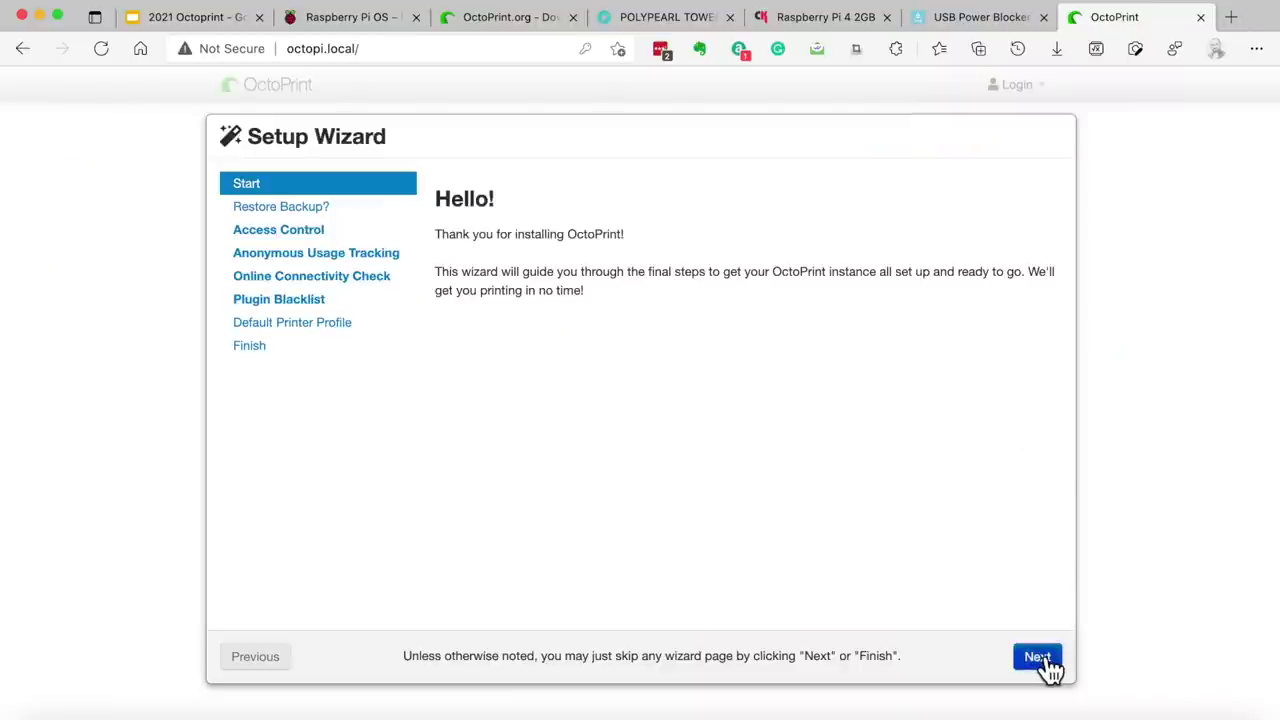
click(1046, 664)
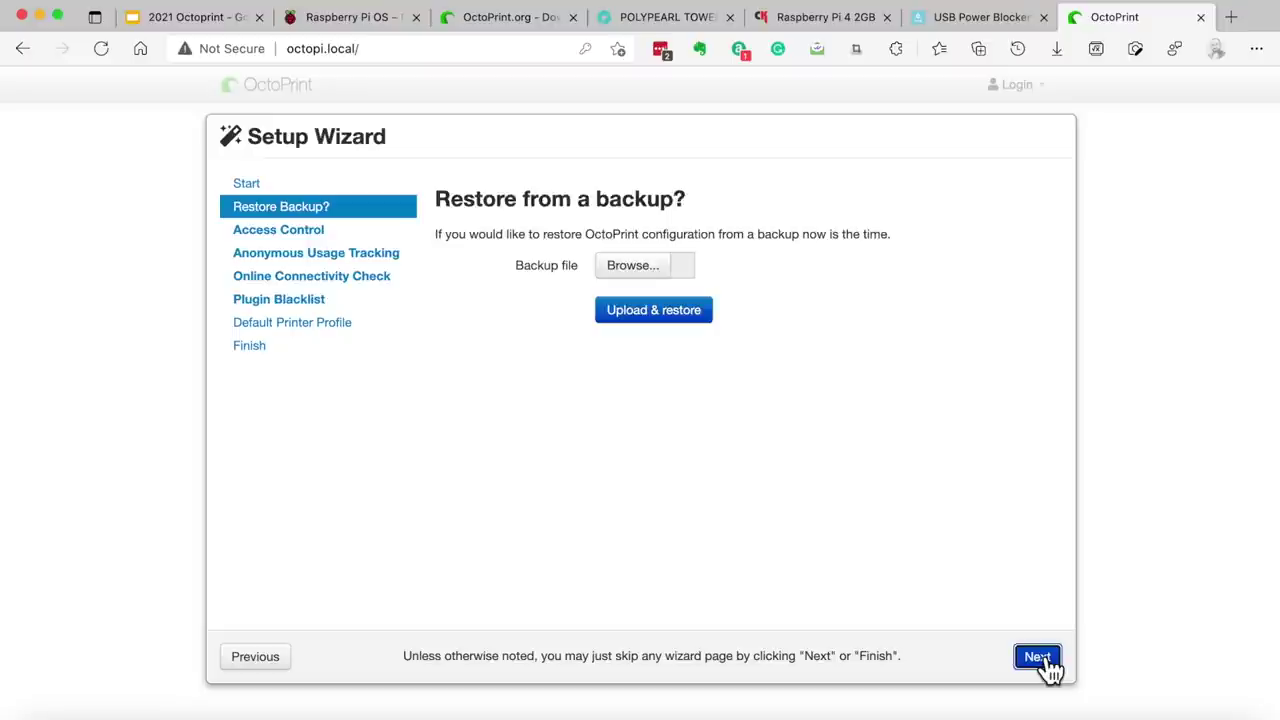
click(1046, 664)
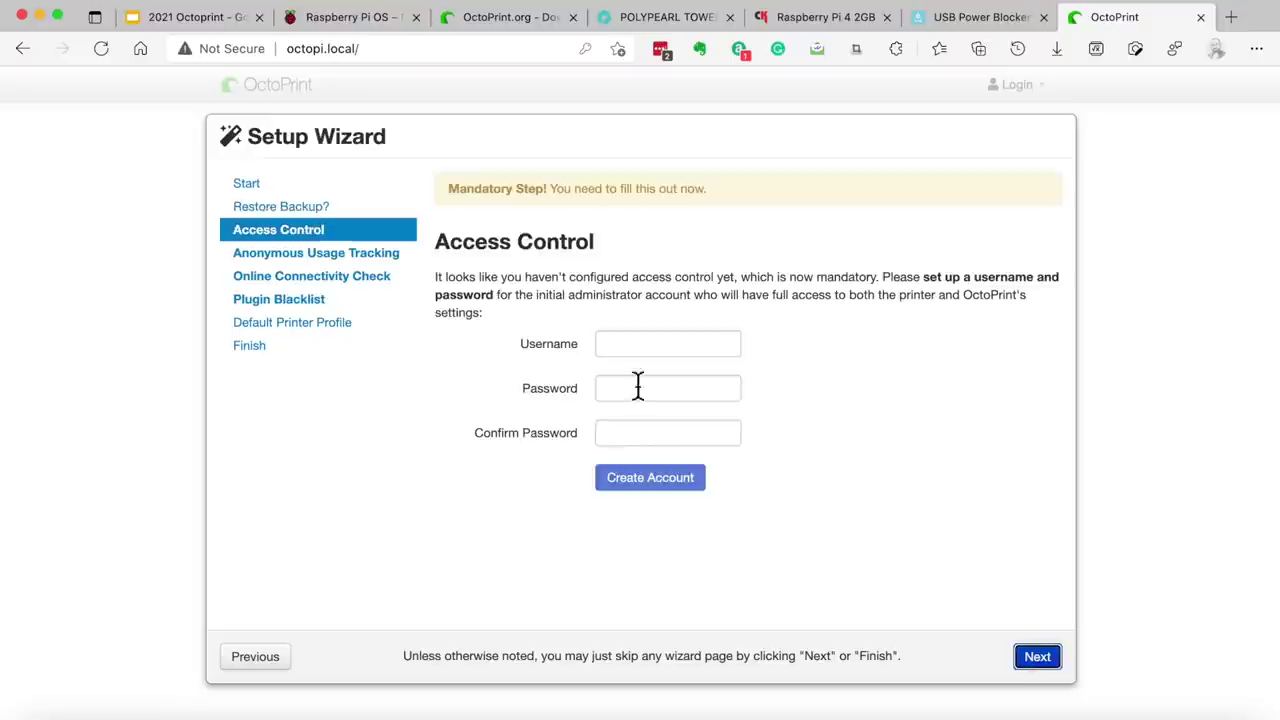
Create the admin account with a username, password and matching confirmation
click(630, 352)
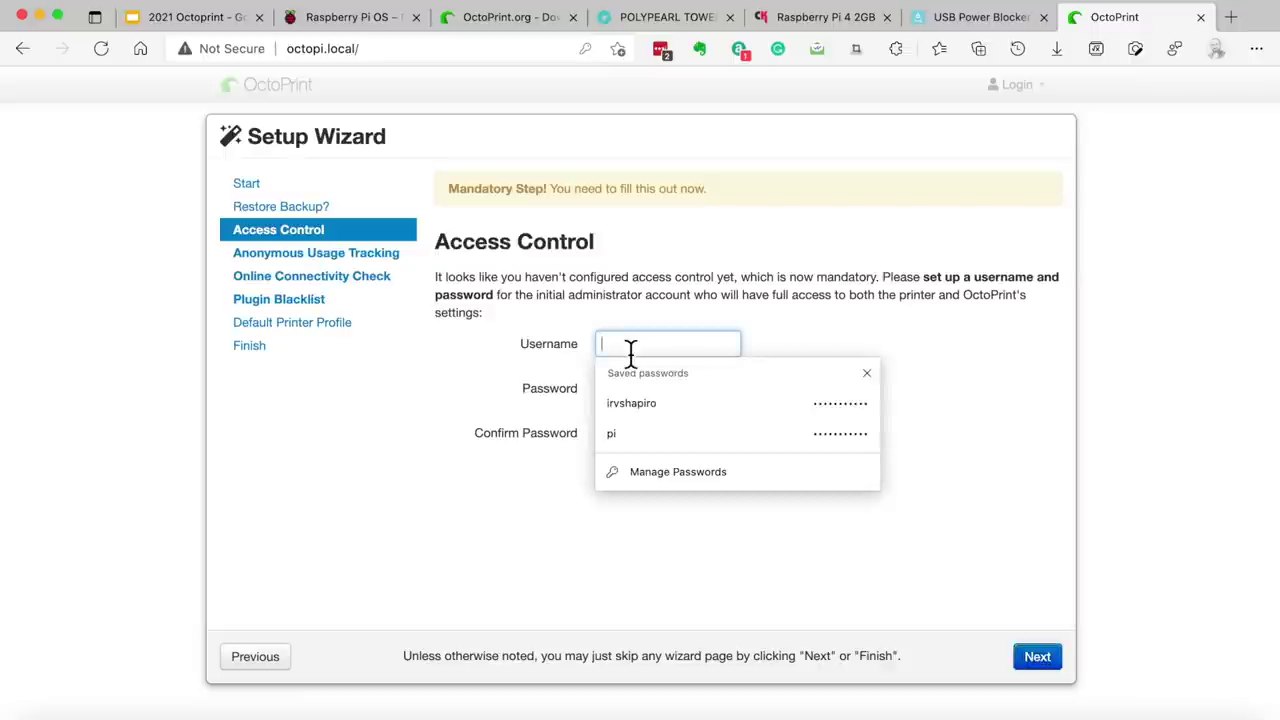
text(irvshapiro)
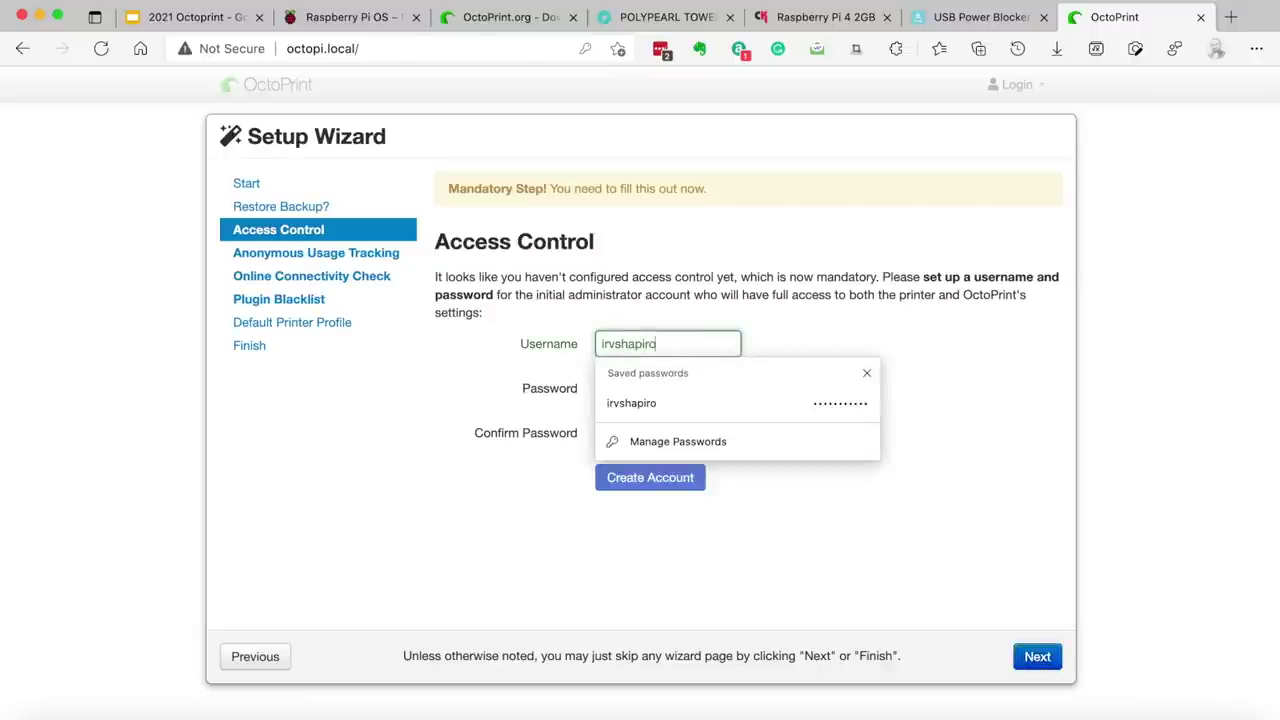
key(Tab)
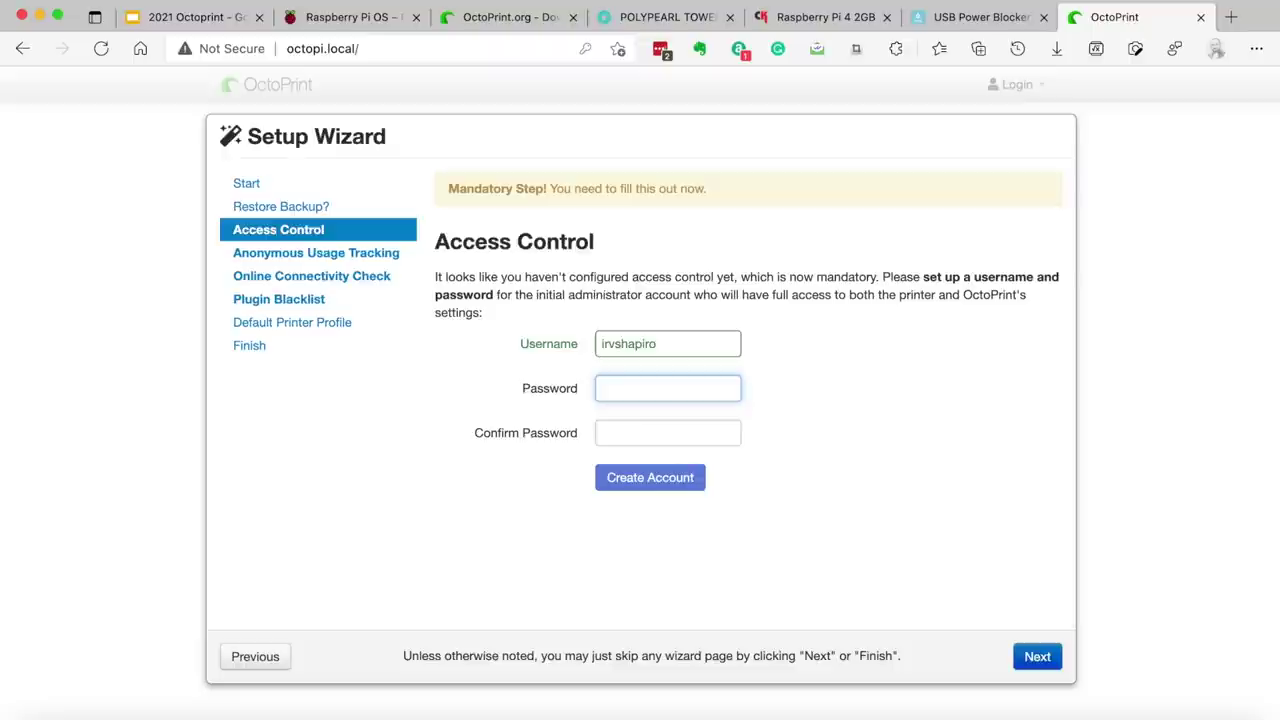
text(•••)
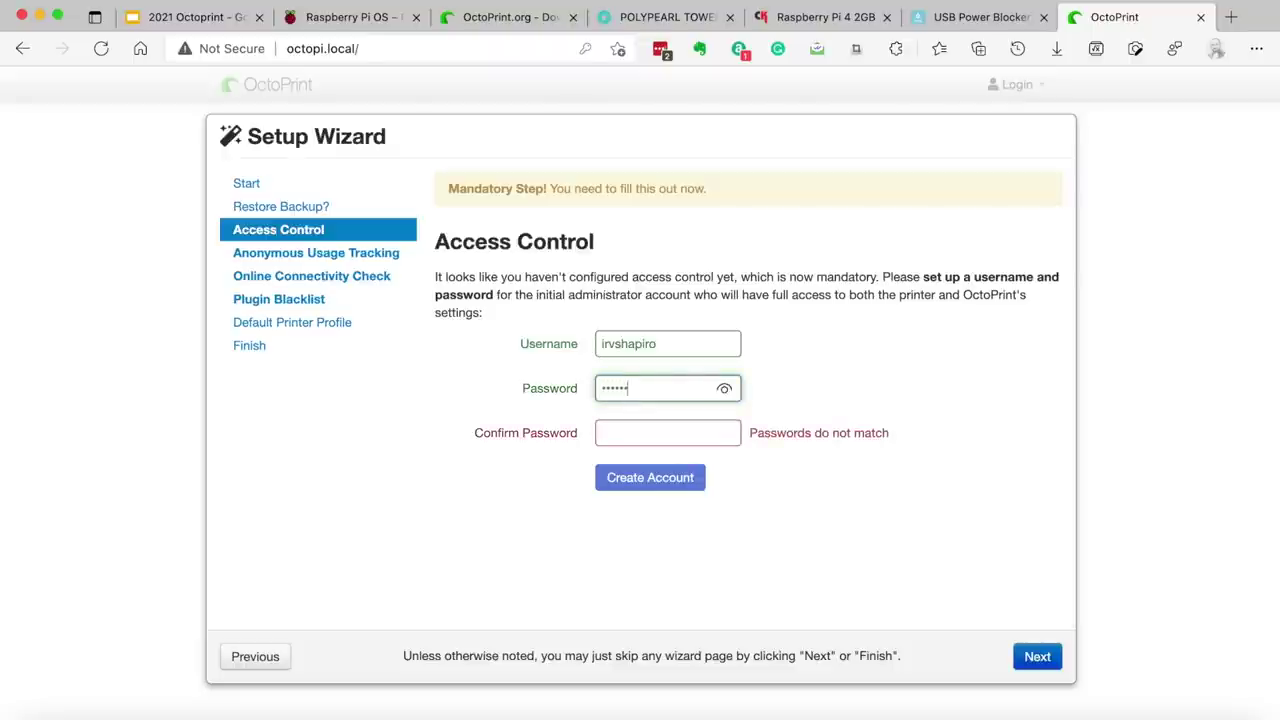
key(Tab)
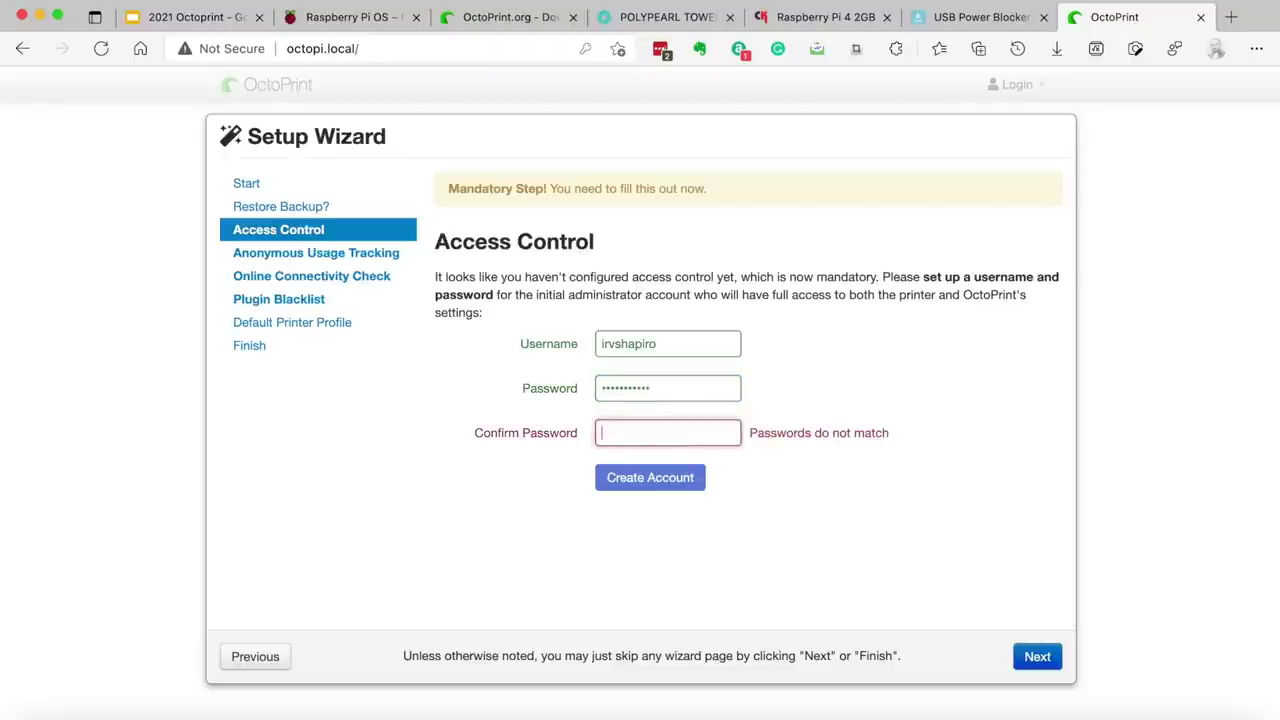
text(•••••••)
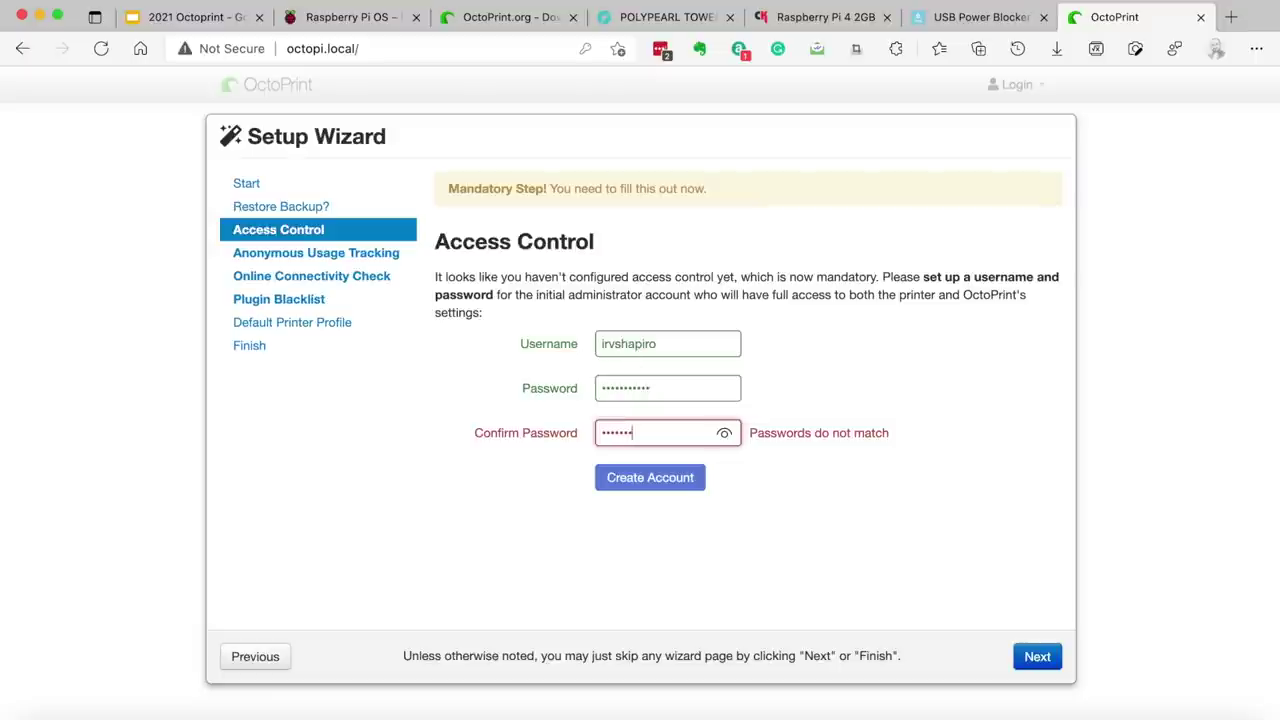
text(••)
click(686, 487)
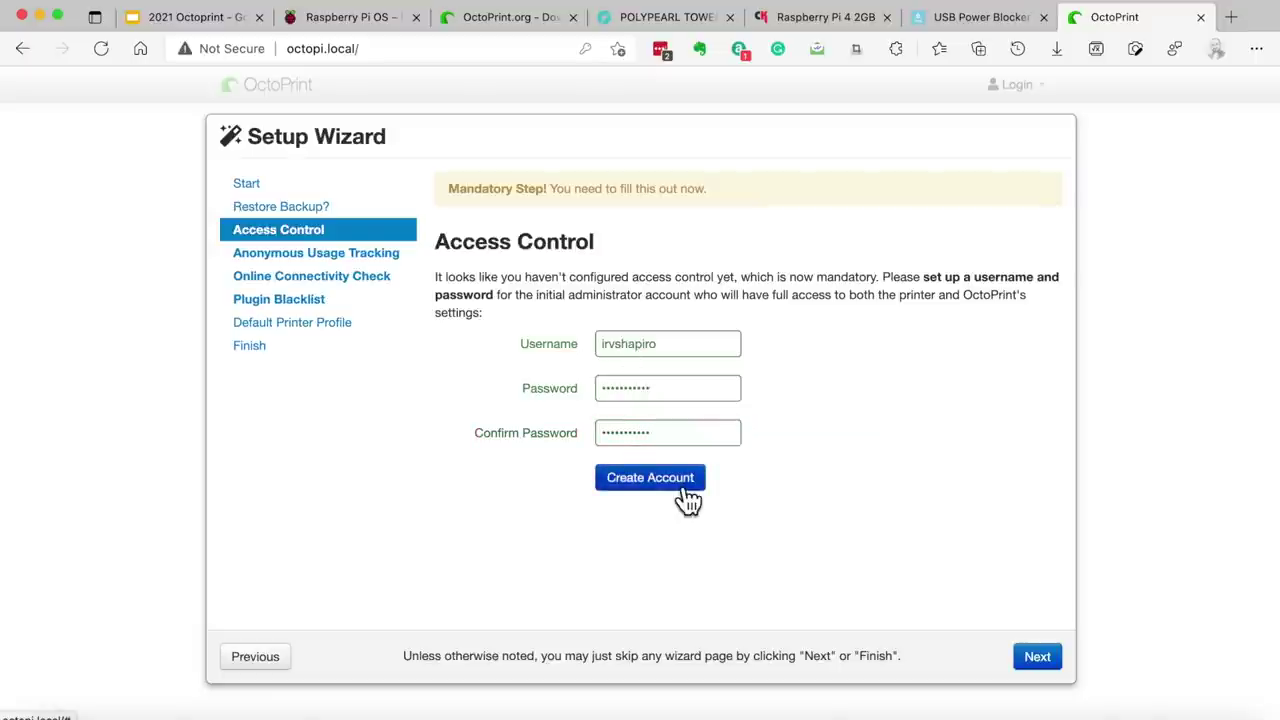
click(686, 488)
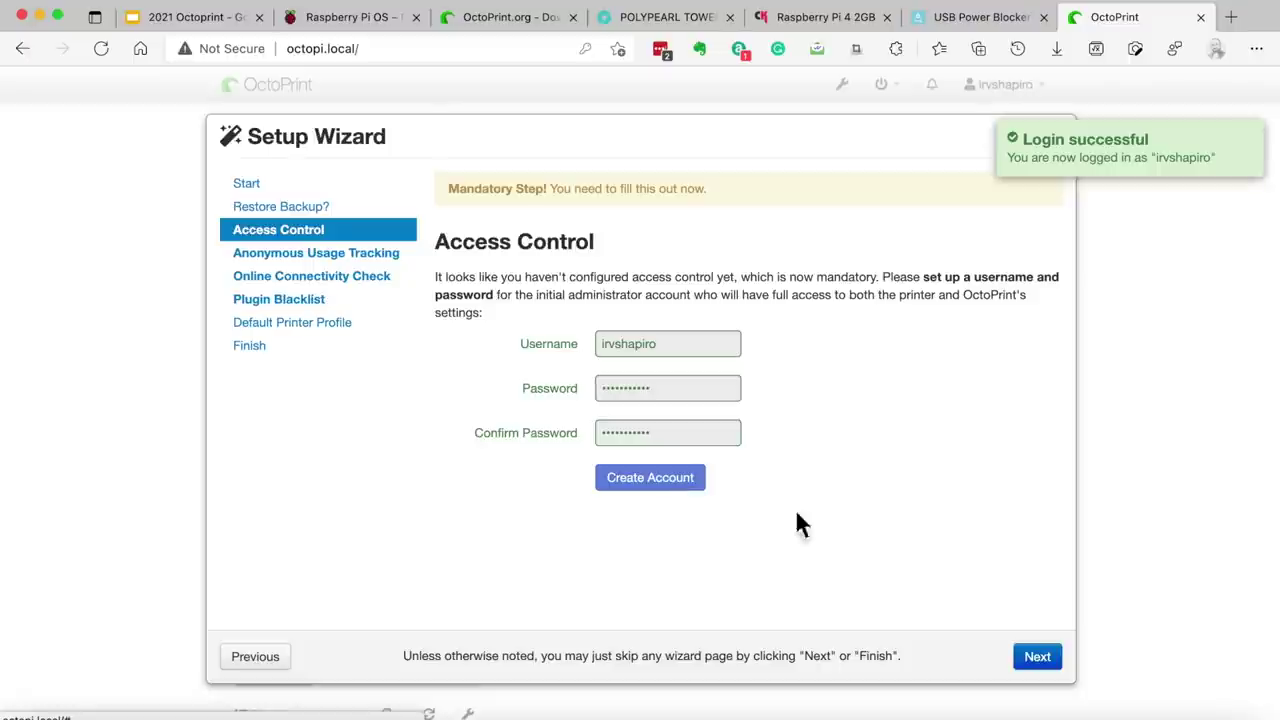
Enable anonymous usage tracking and plugin blacklist processing, leaving the connectivity check at its default
click(1045, 664)
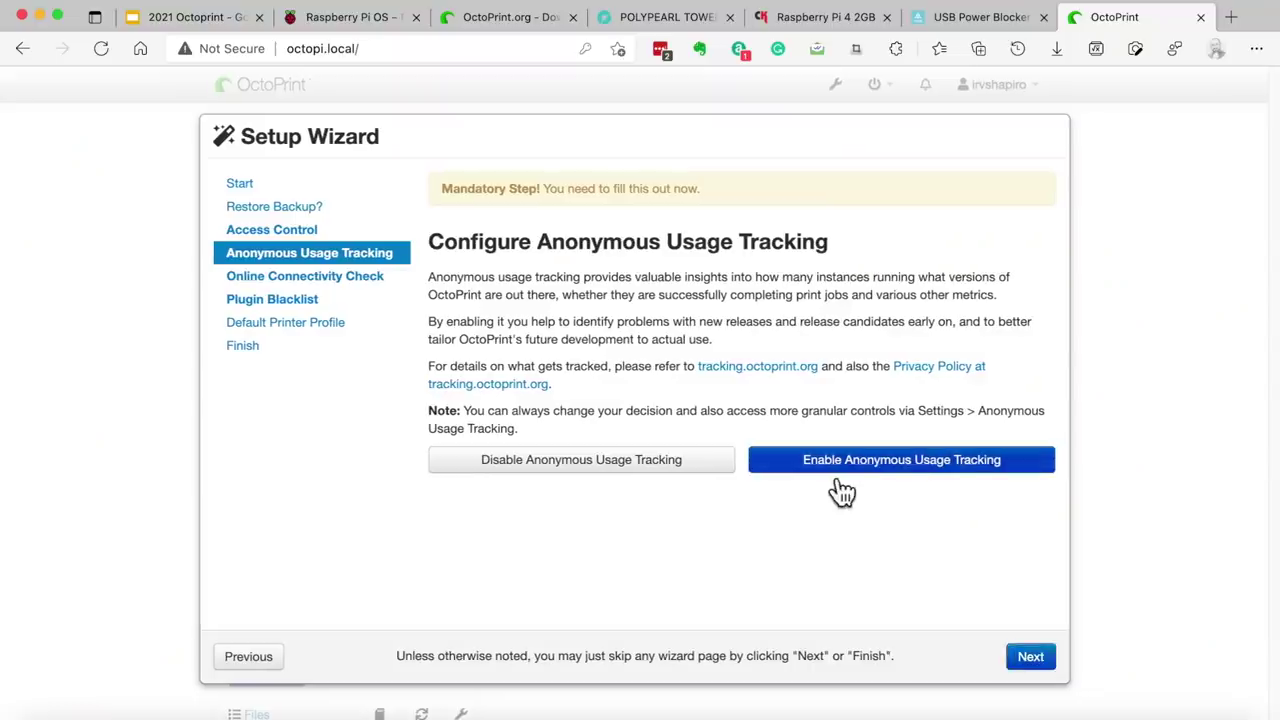
click(839, 478)
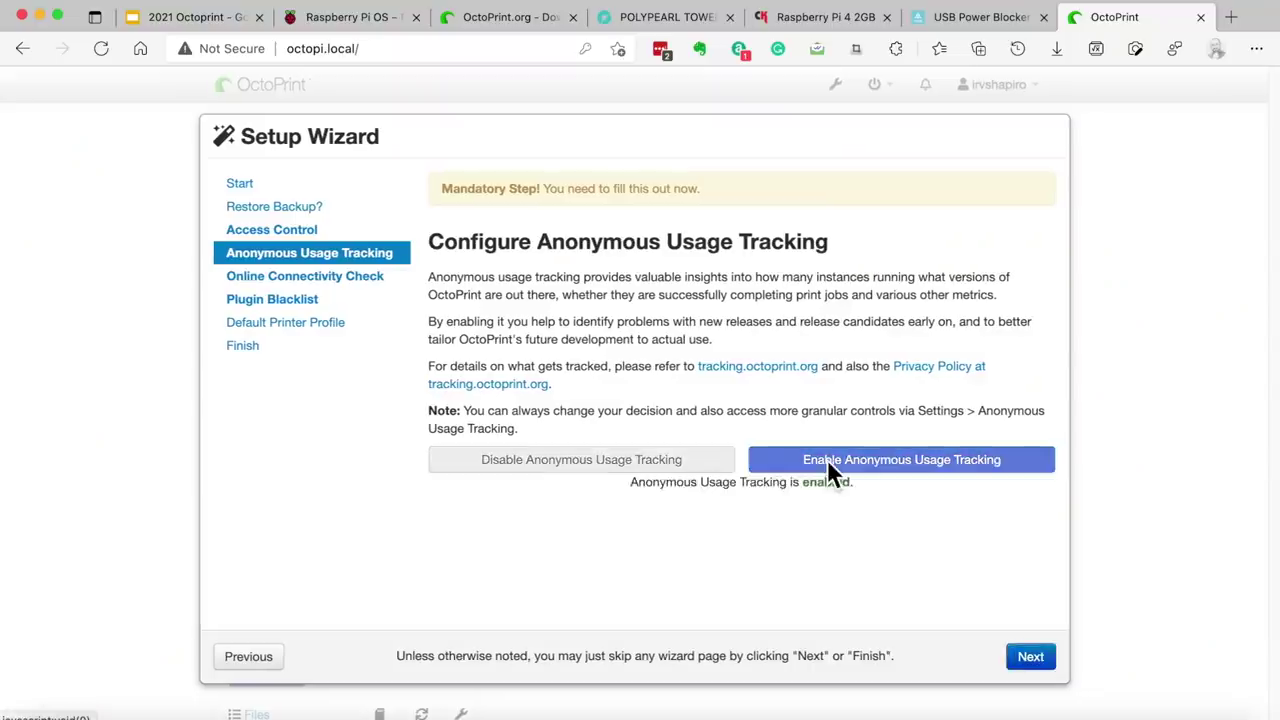
click(1040, 662)
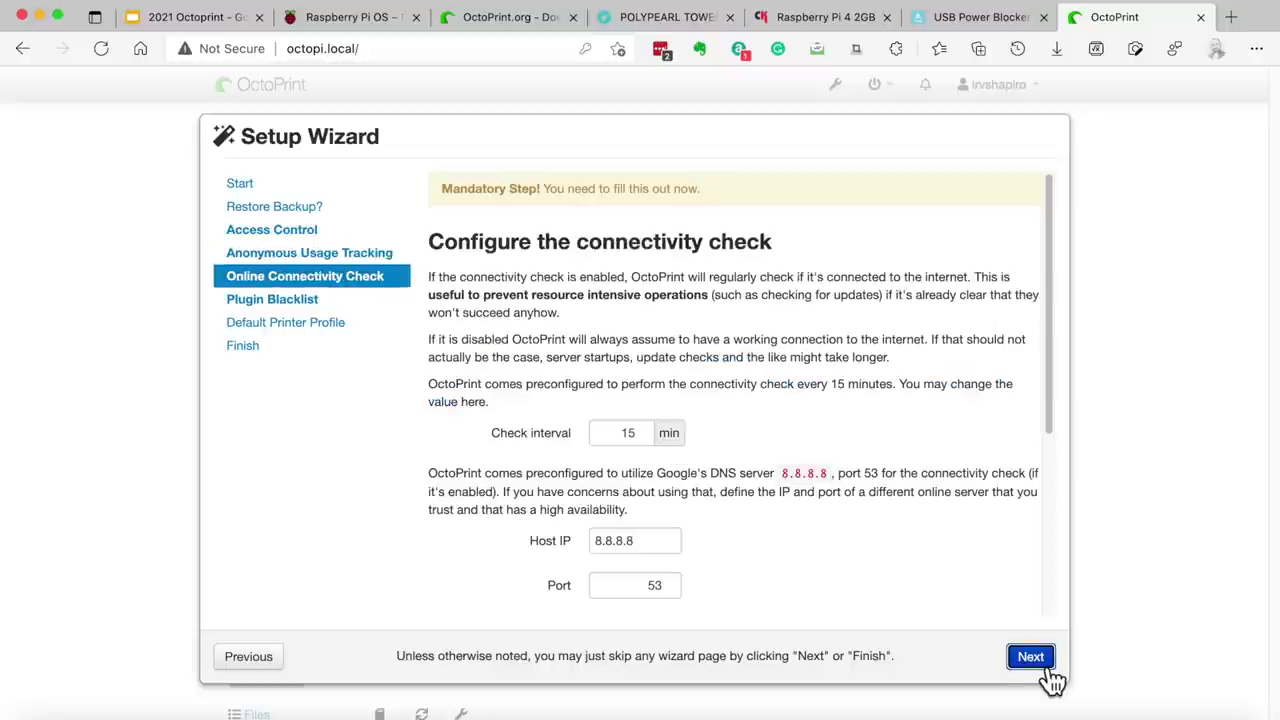
scroll(867, 548, down, 5)
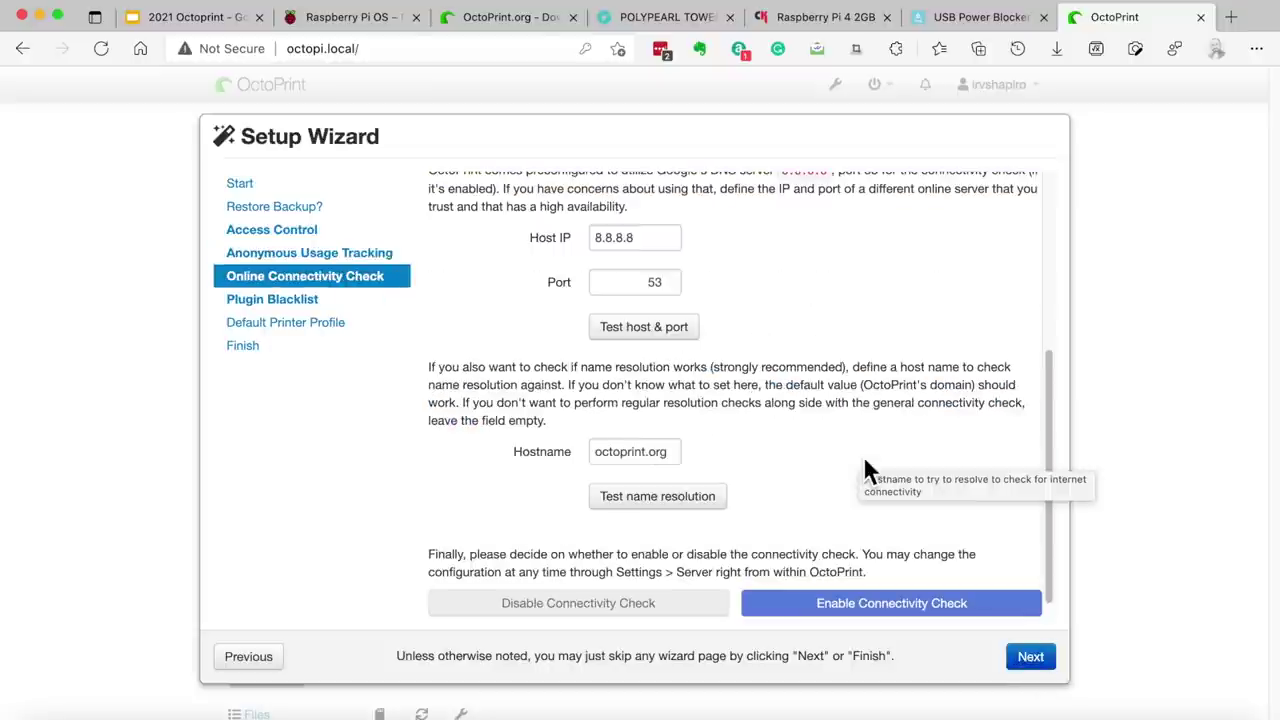
click(1031, 662)
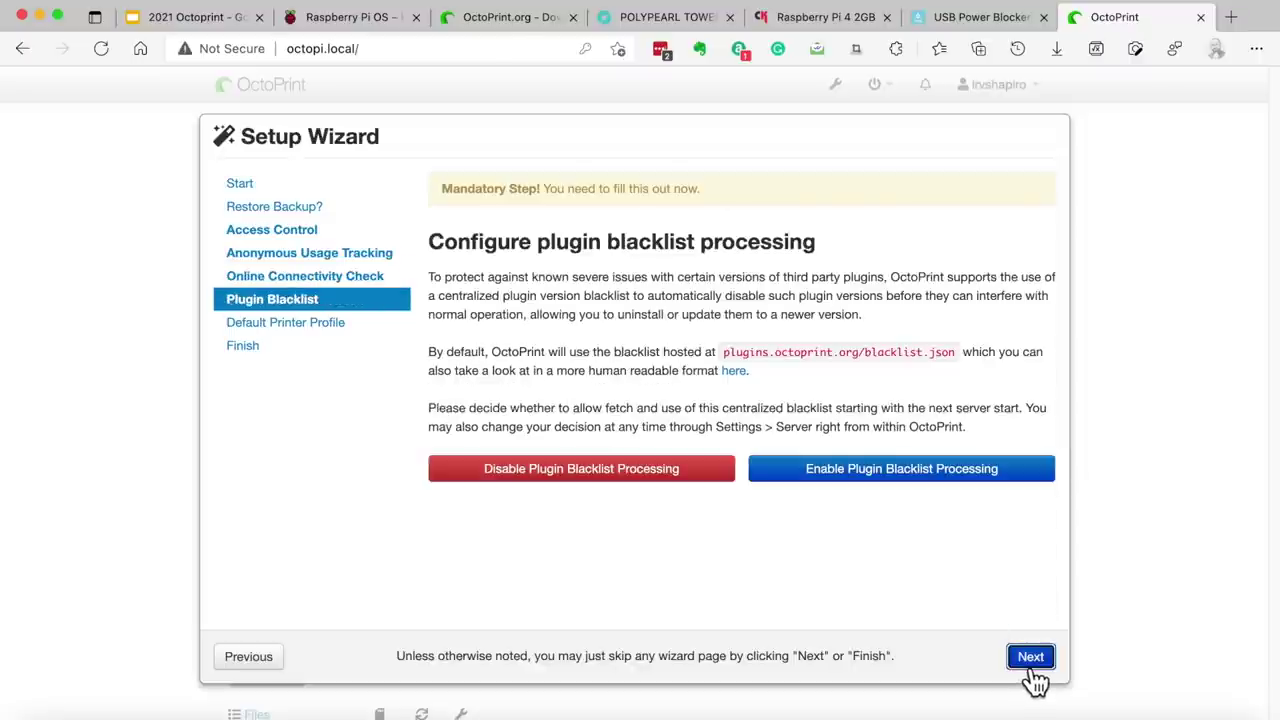
click(896, 492)
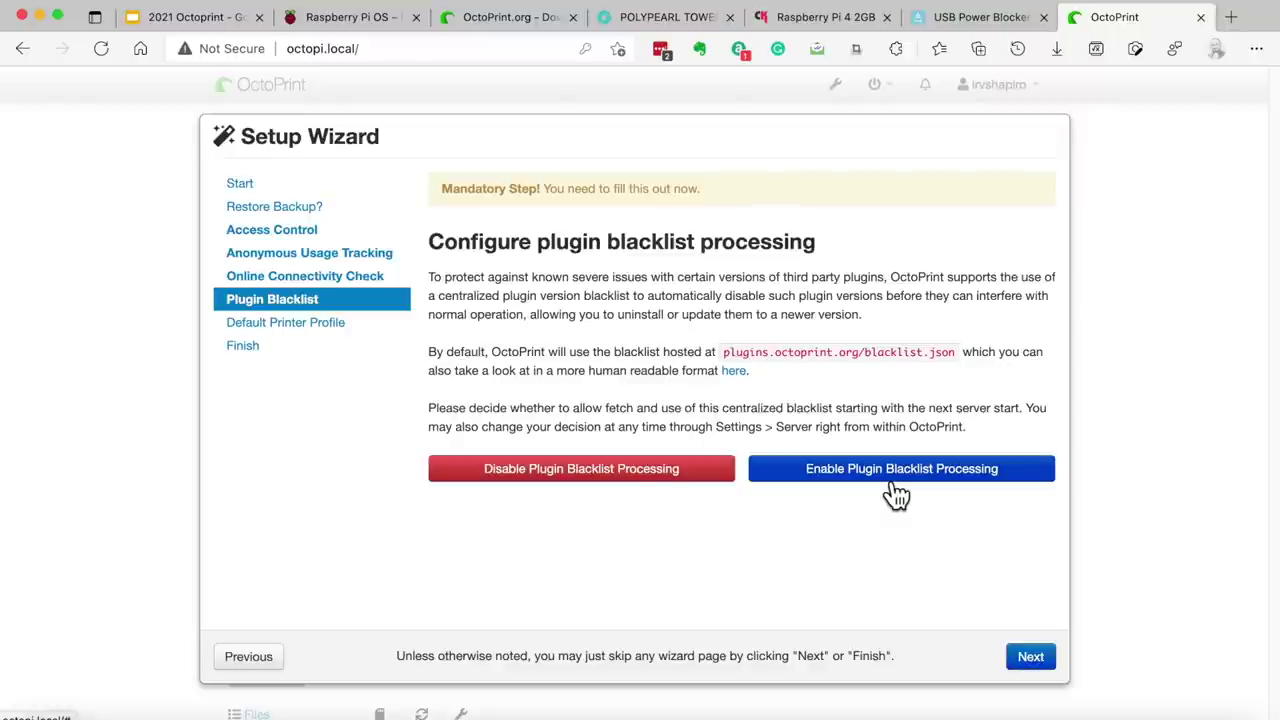
click(1033, 660)
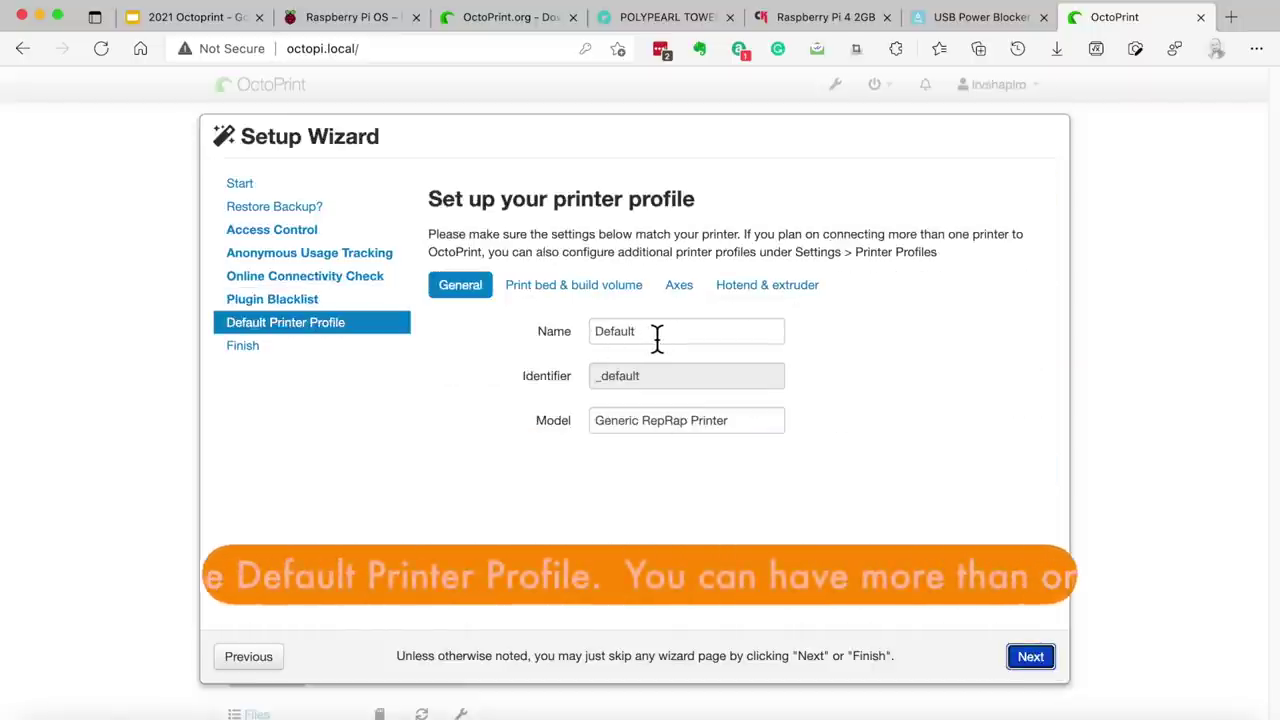
Rename the printer profile from Default to MeetWithTech02 and finish the setup wizard
drag(657, 337, 578, 350)
text(Meet)
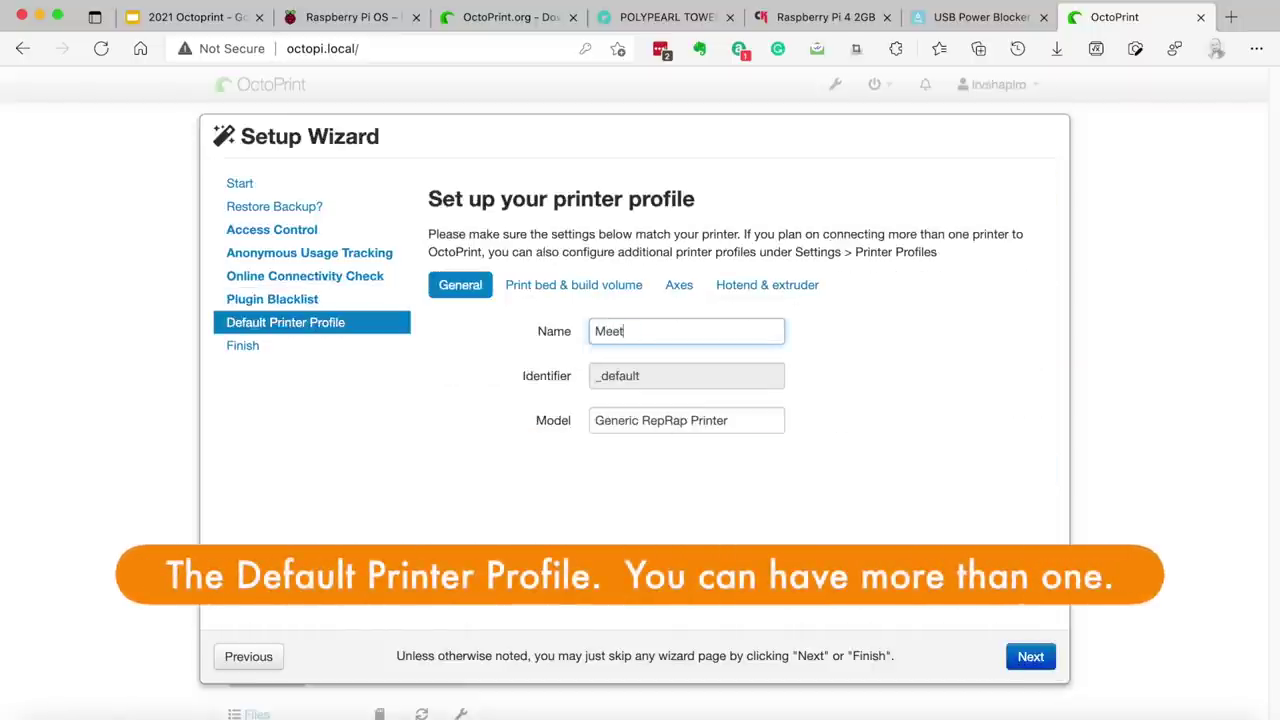
text(WithTech02)
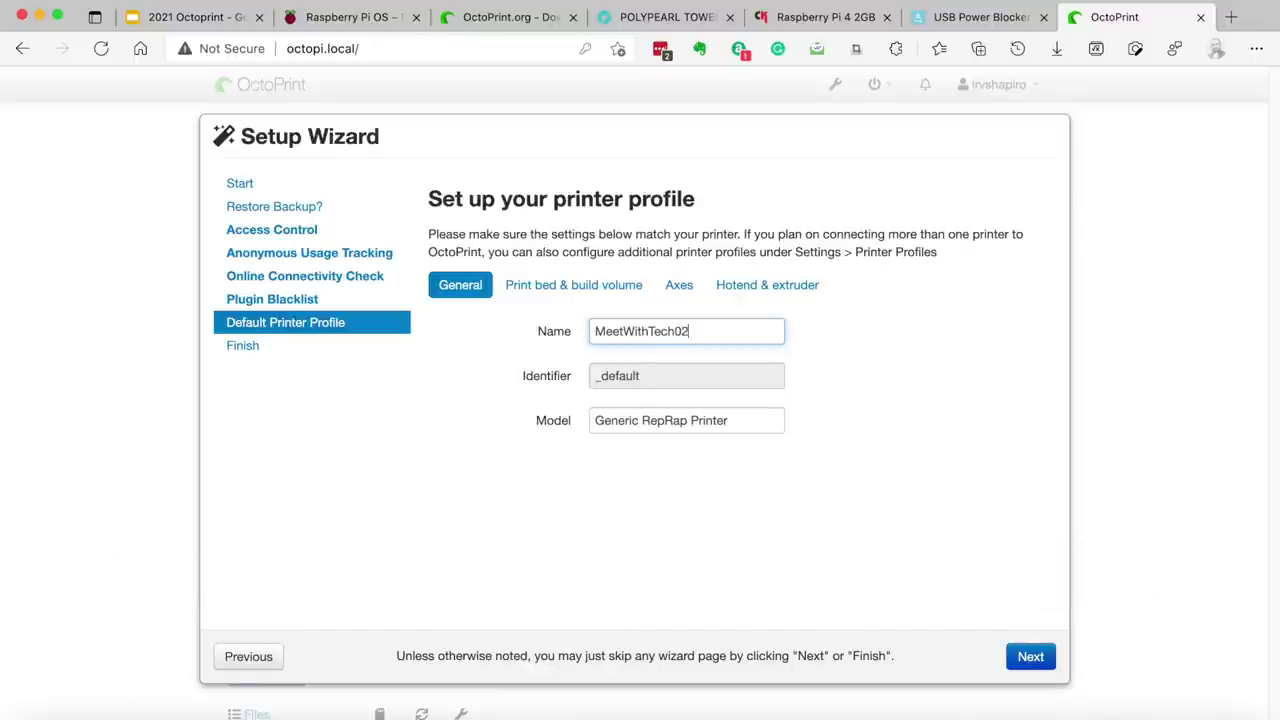
click(753, 429)
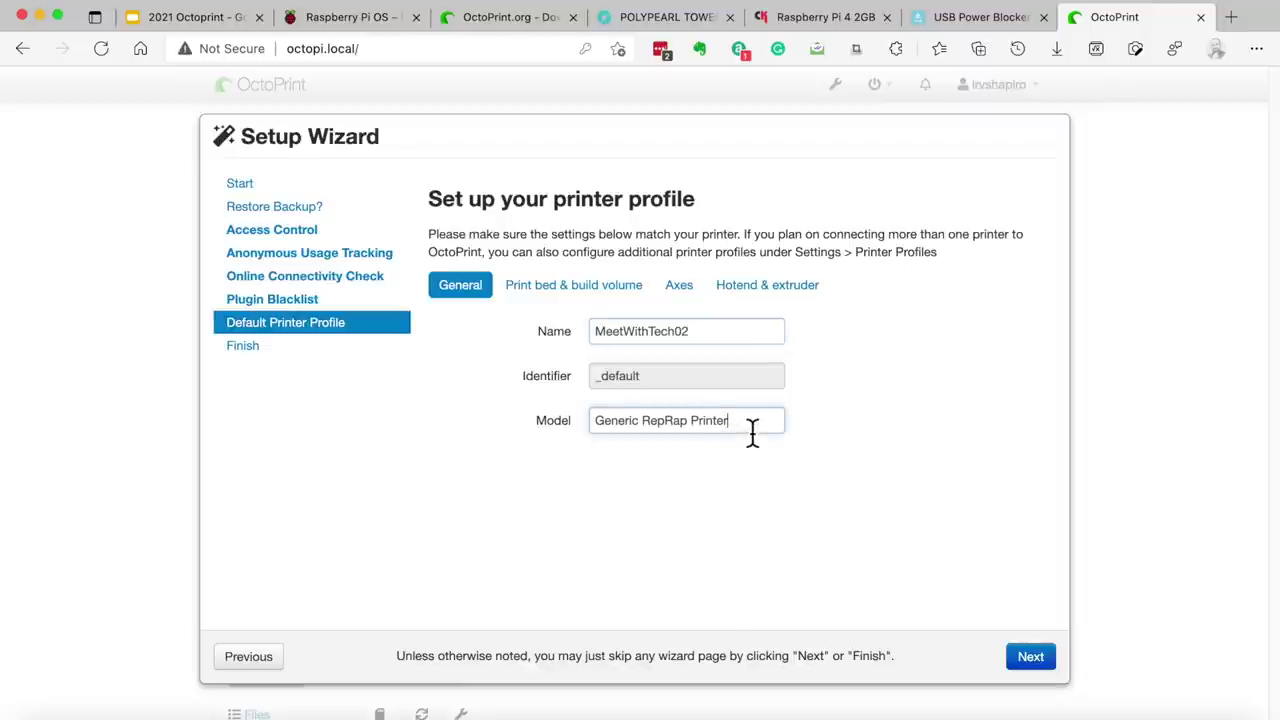
click(1032, 658)
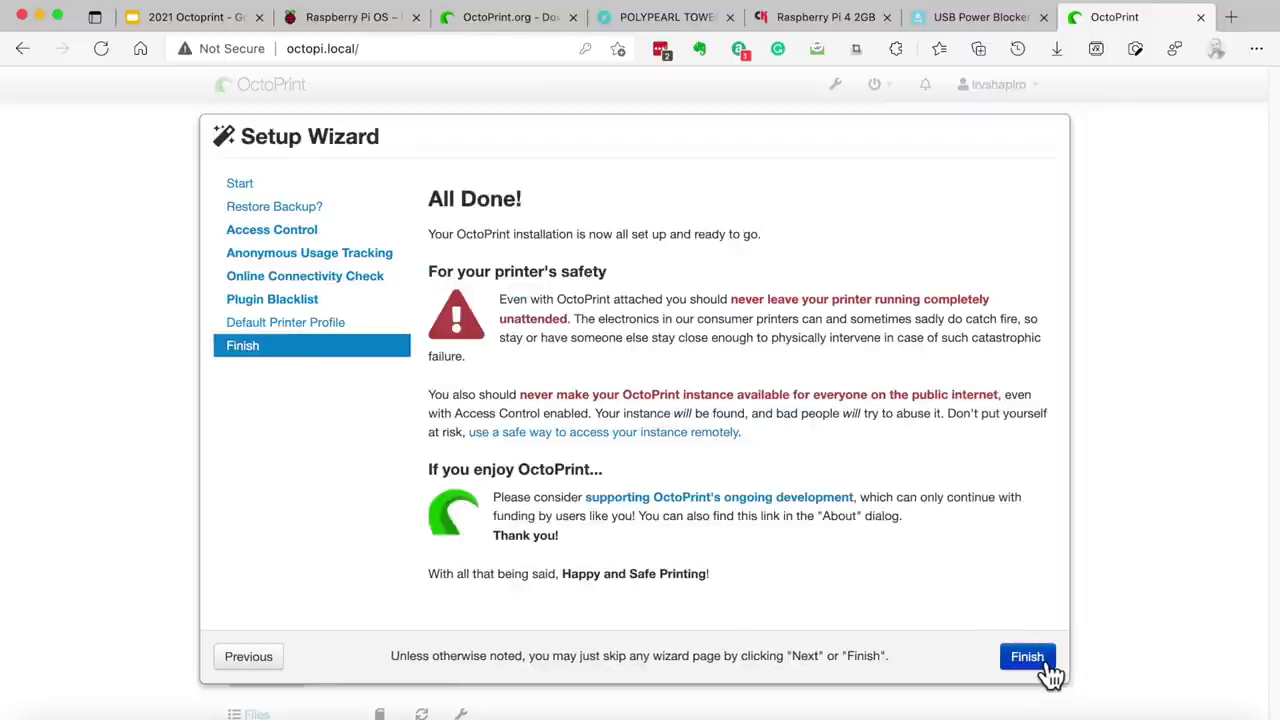
click(1028, 658)
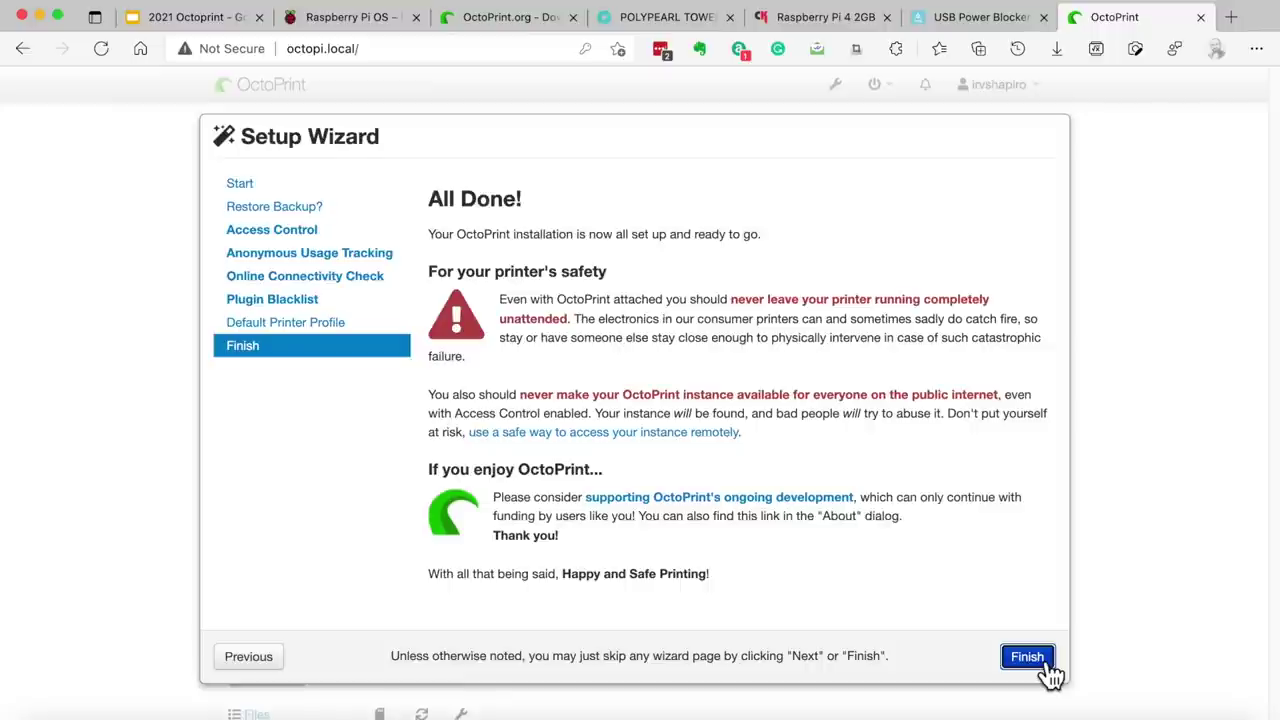